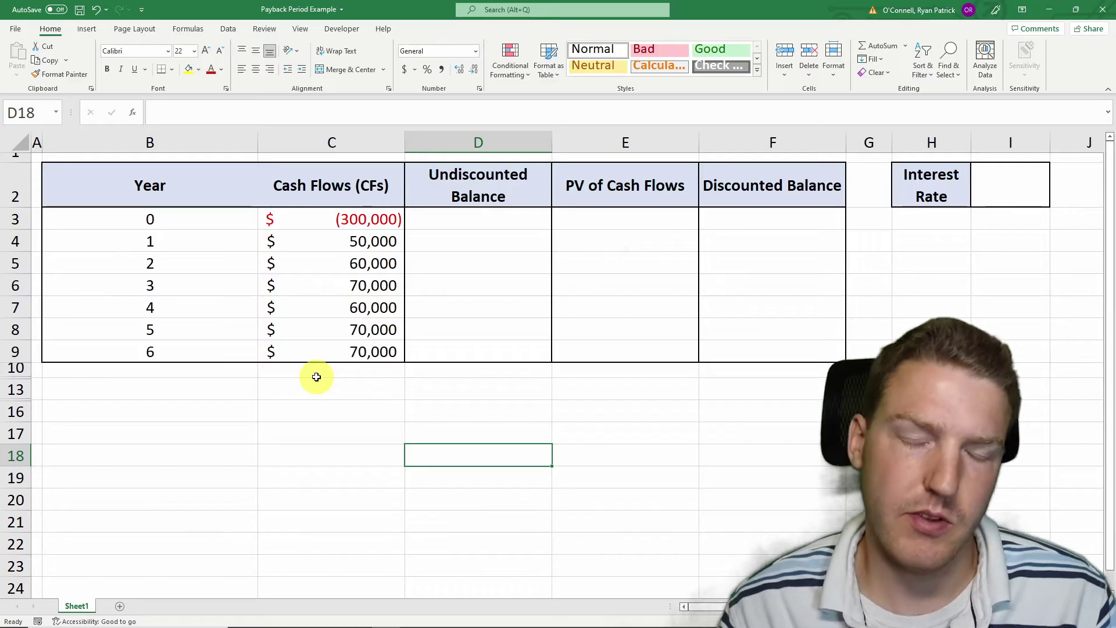
Review the years 0–6 and their cash flows, starting with the -300,000 initial outlay
{"action": "left_click", "coordinate": [158, 221]}
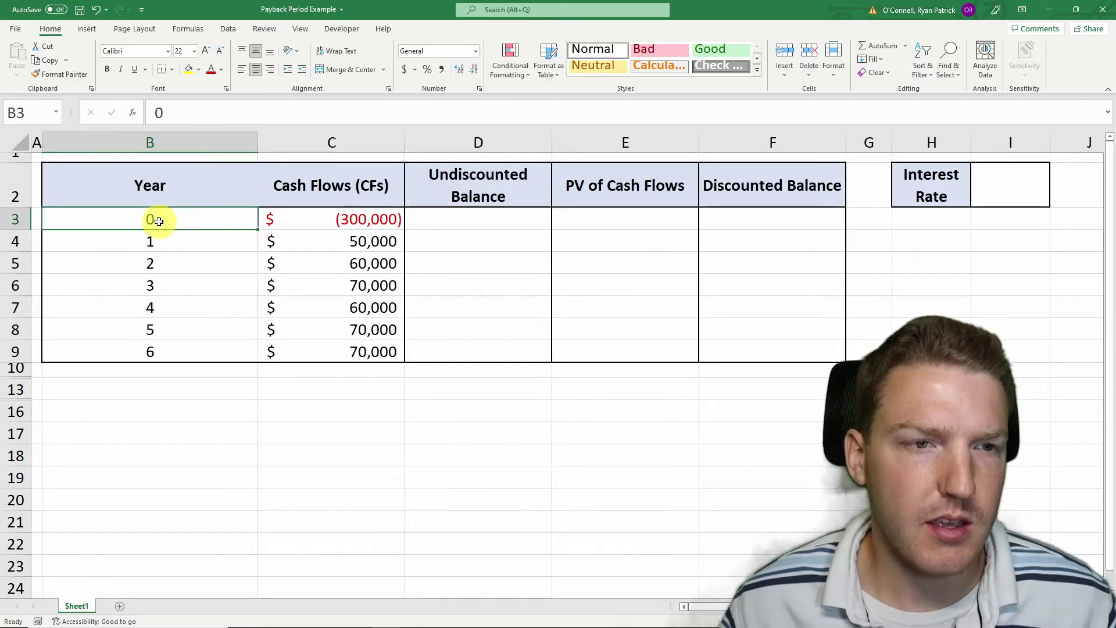
{"action": "left_click_drag", "start_coordinate": [156, 198], "coordinate": [154, 214]}
{"action": "left_click", "coordinate": [297, 217]}
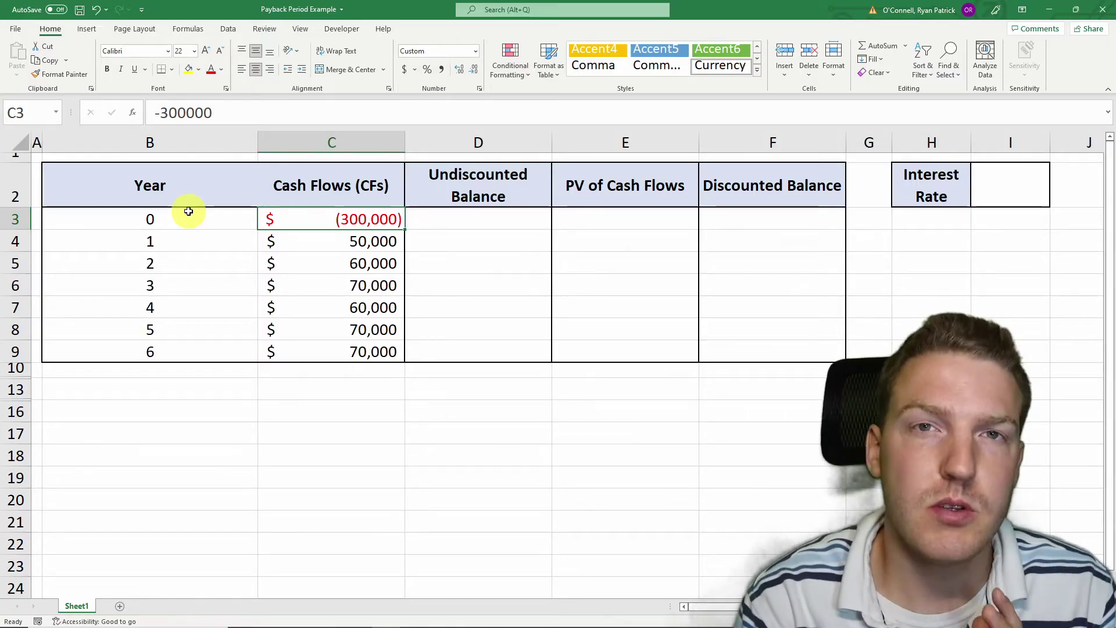
{"action": "left_click", "coordinate": [156, 242]}
{"action": "left_click_drag", "start_coordinate": [234, 231], "coordinate": [399, 238]}
{"action": "left_click", "coordinate": [427, 239]}
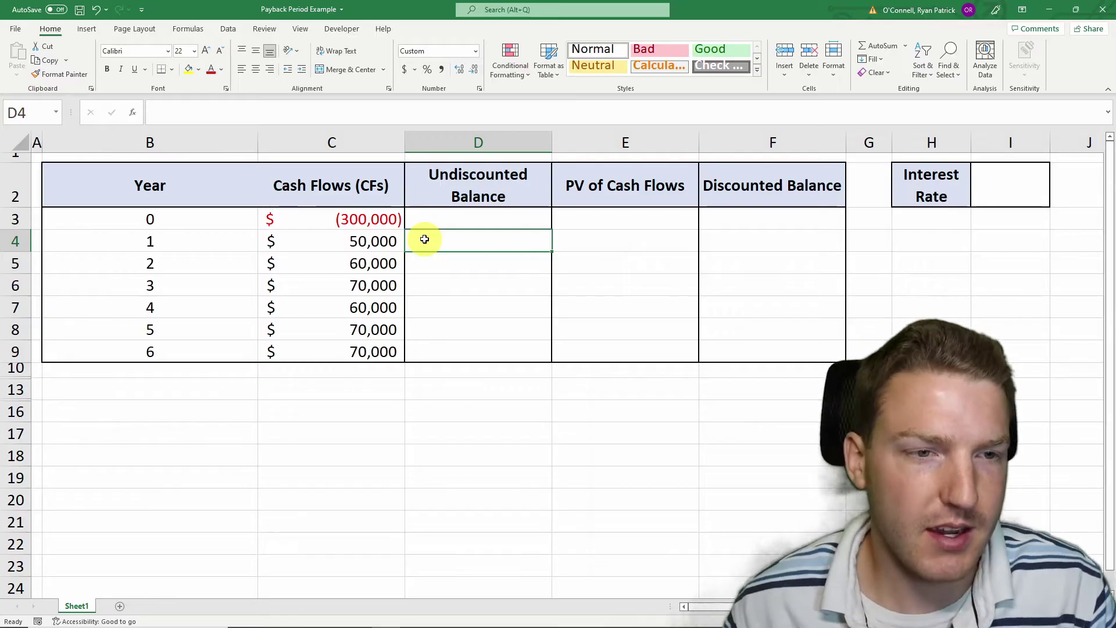
{"action": "left_click_drag", "start_coordinate": [162, 259], "coordinate": [308, 259]}
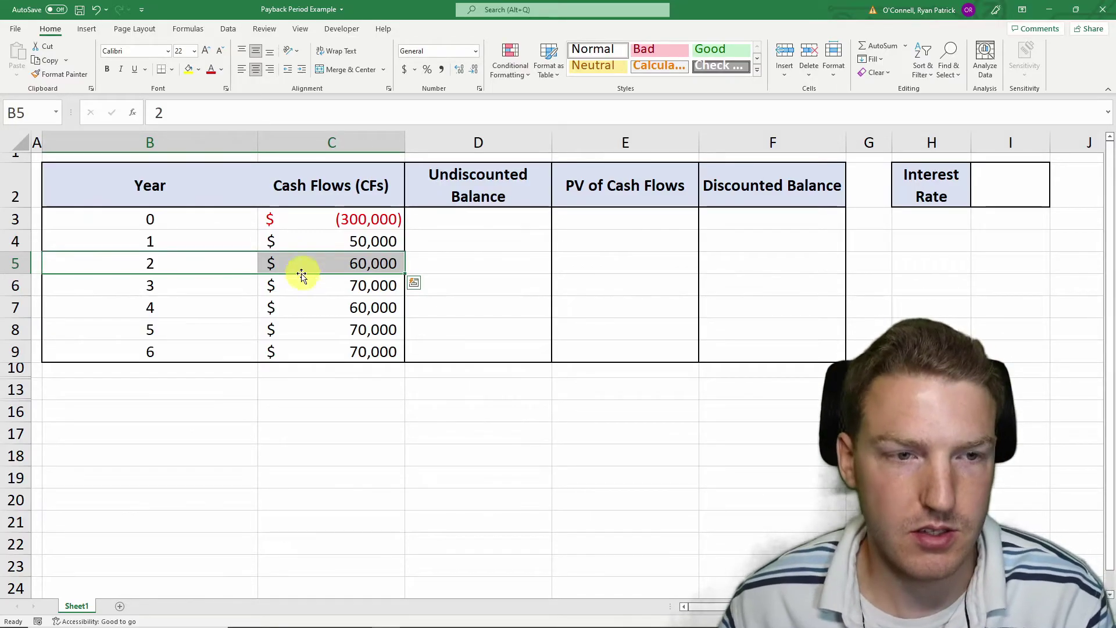
{"action": "left_click_drag", "start_coordinate": [182, 284], "coordinate": [182, 350]}
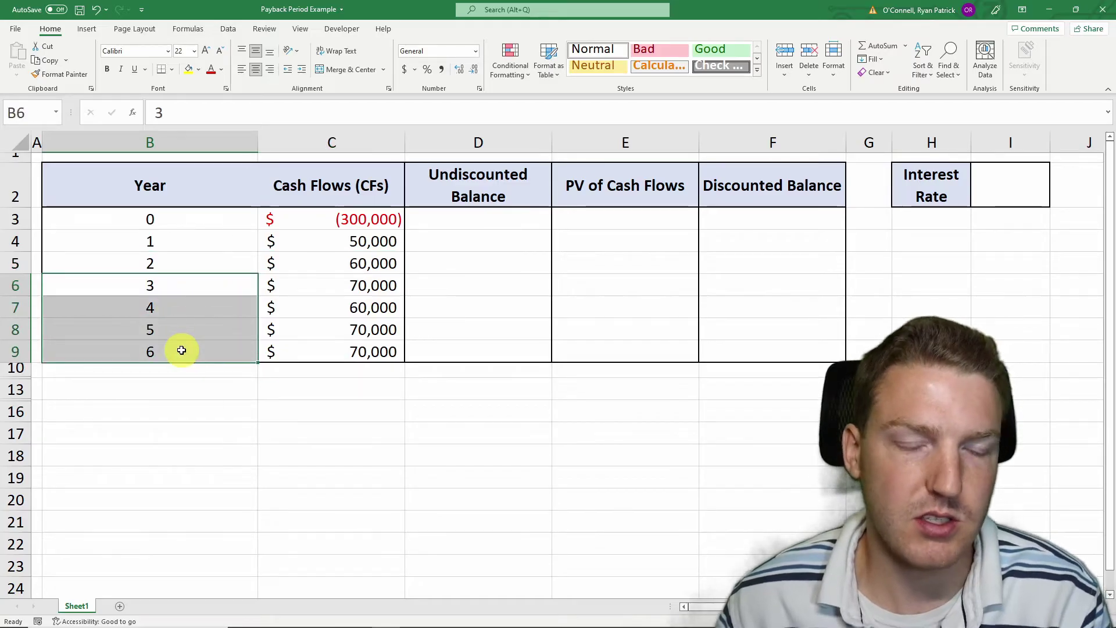
{"action": "left_click_drag", "start_coordinate": [324, 356], "coordinate": [355, 278]}
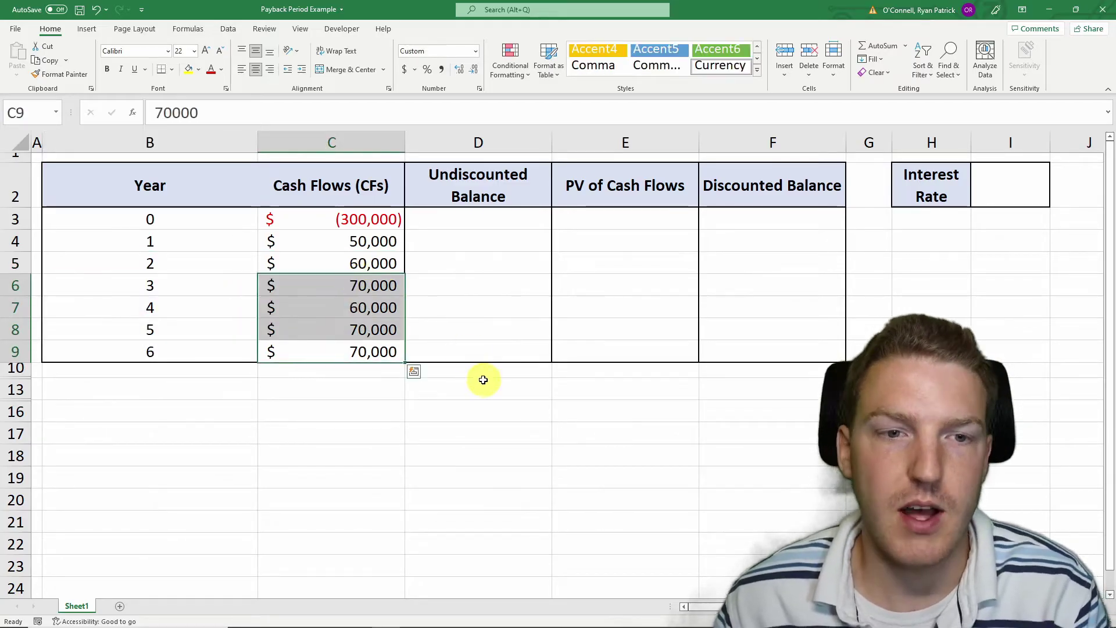
{"action": "left_click", "coordinate": [431, 373]}
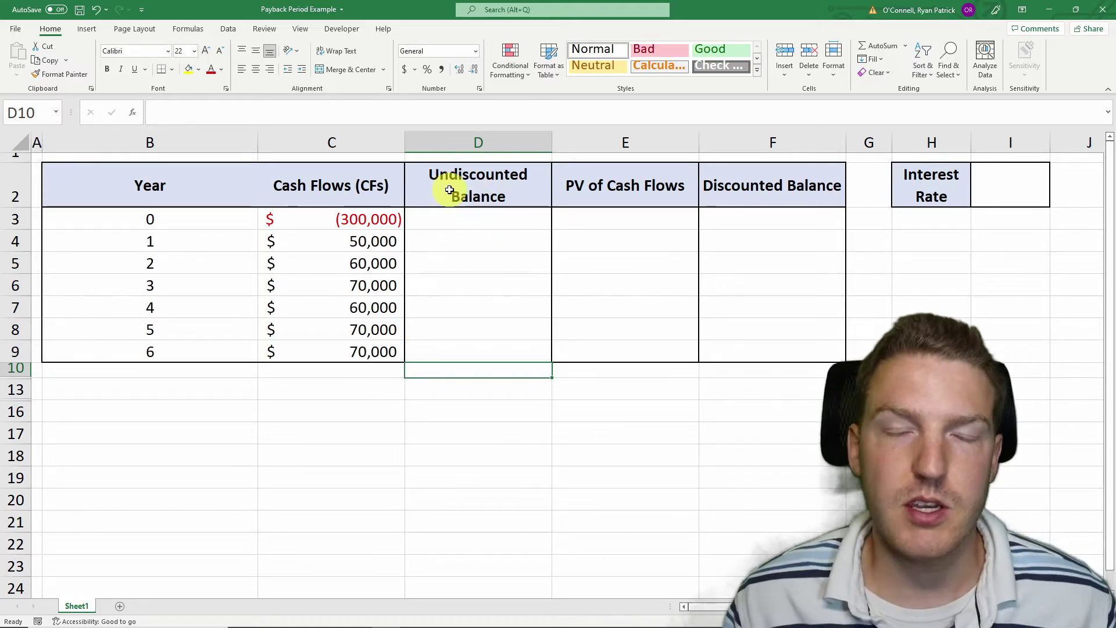
Enter =C3 in D3 so the year 0 balance shows (300,000)
{"action": "left_click", "coordinate": [450, 230]}
{"action": "type", "text": "="}
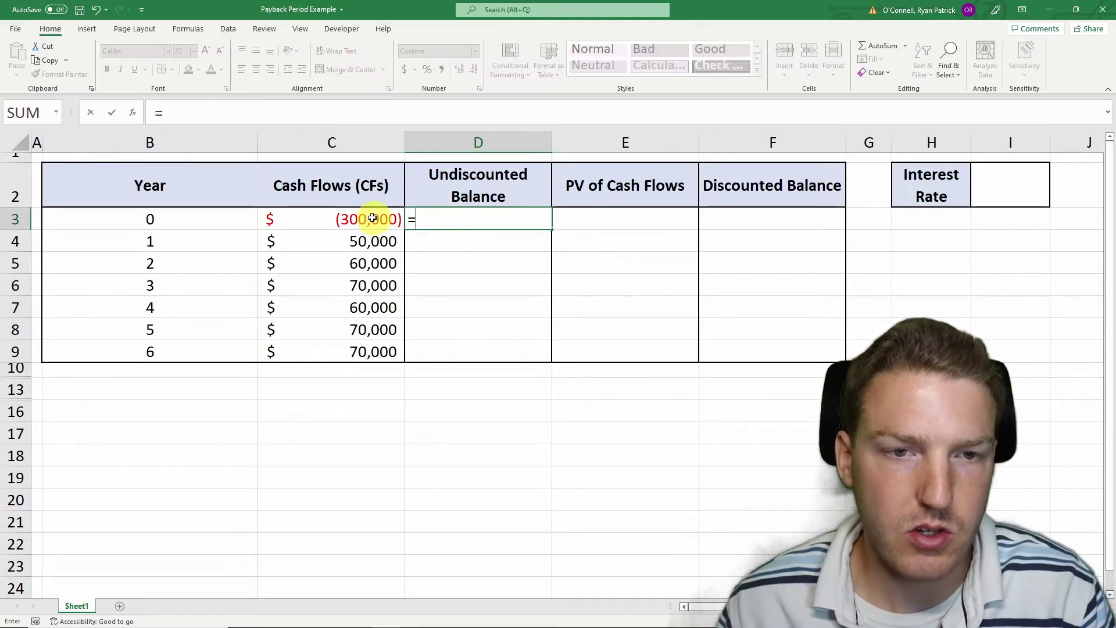
{"action": "left_click", "coordinate": [369, 218]}
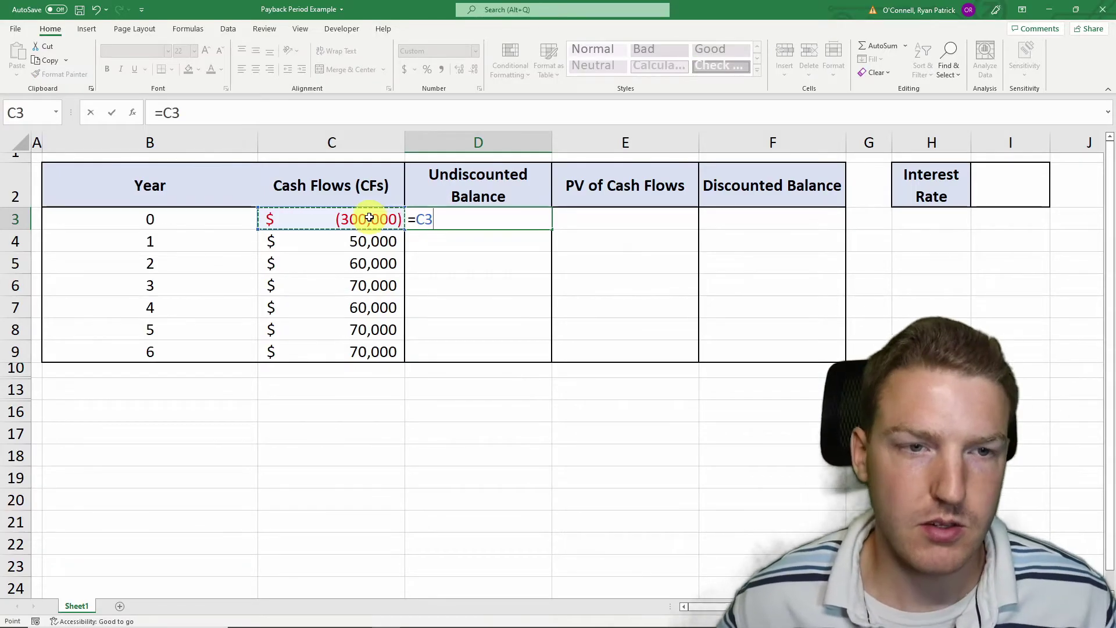
{"action": "key", "text": "Return"}
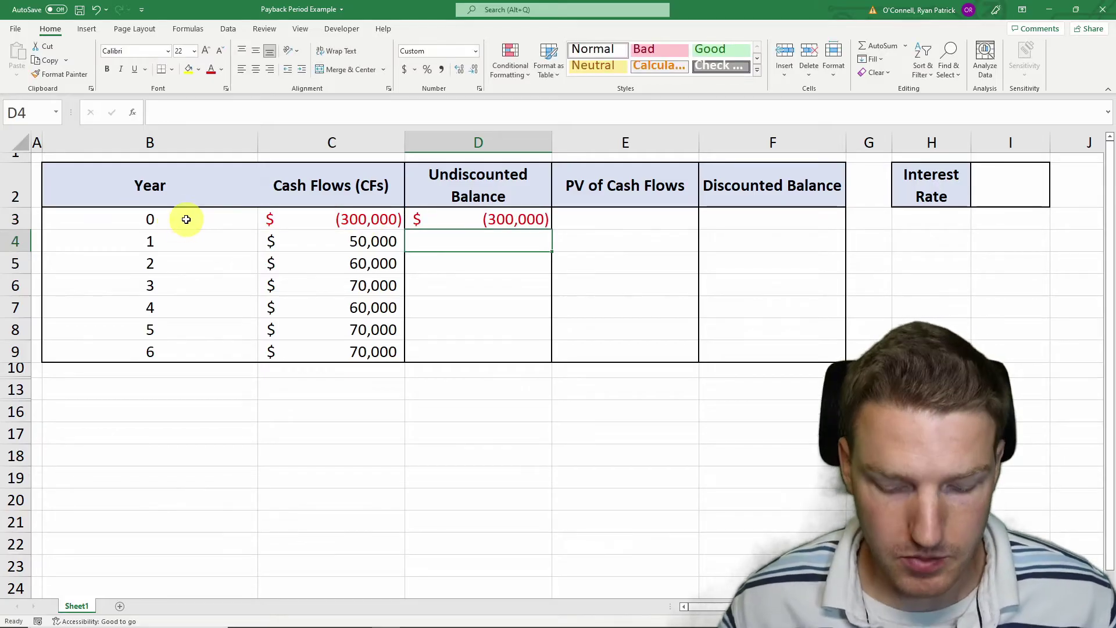
Enter =C4+D3 in D4 for a year 1 running balance of (250,000), and copy it
{"action": "type", "text": "="}
{"action": "key", "text": "Left"}
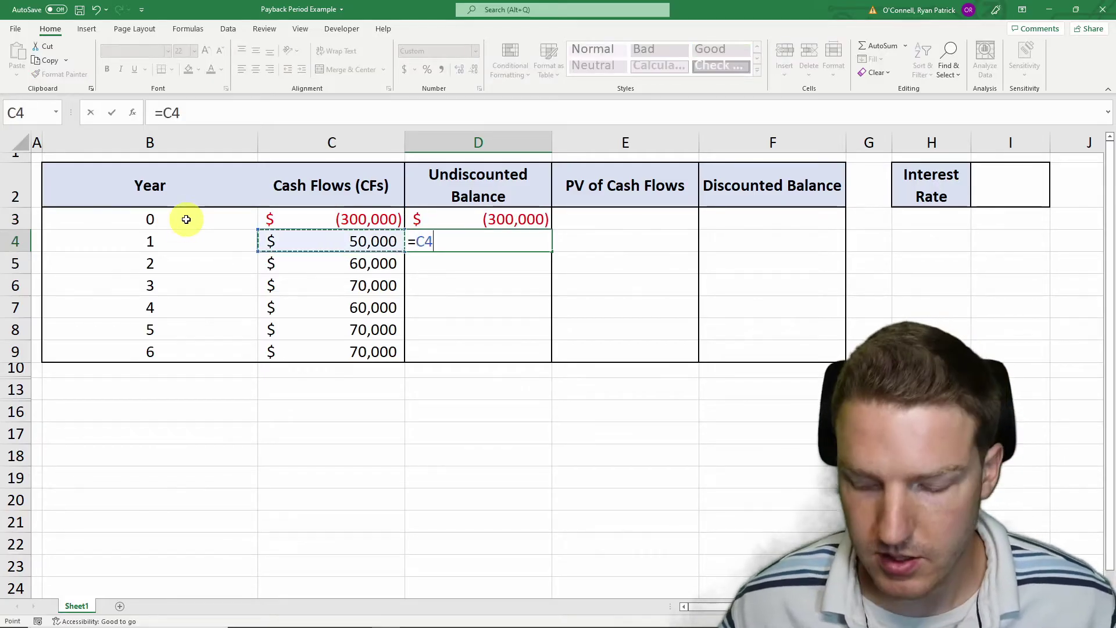
{"action": "type", "text": "+"}
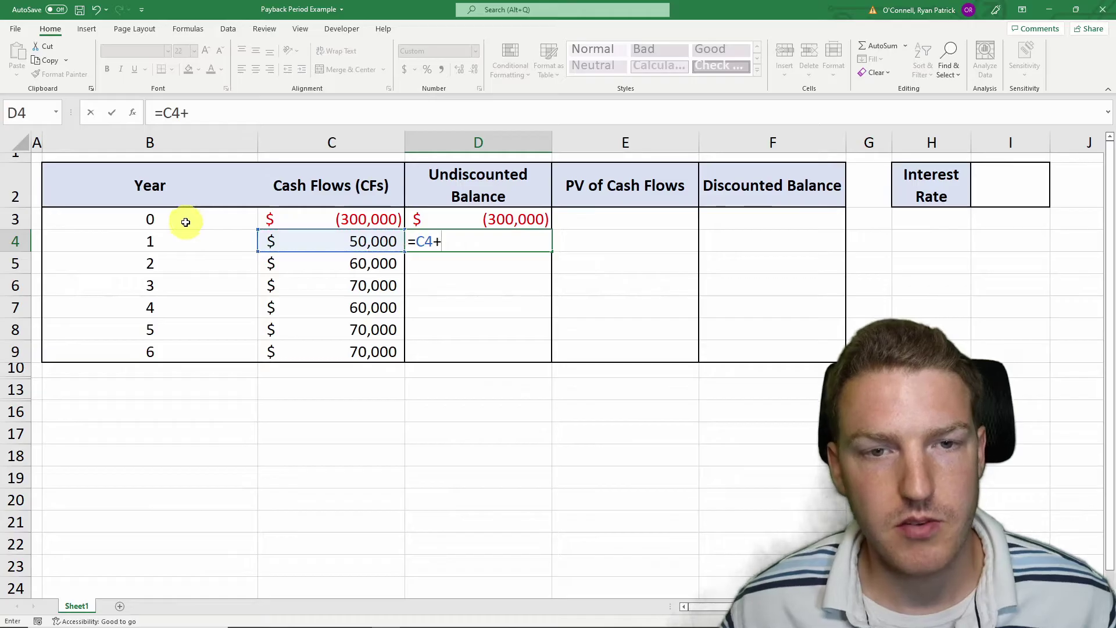
{"action": "left_click", "coordinate": [509, 220]}
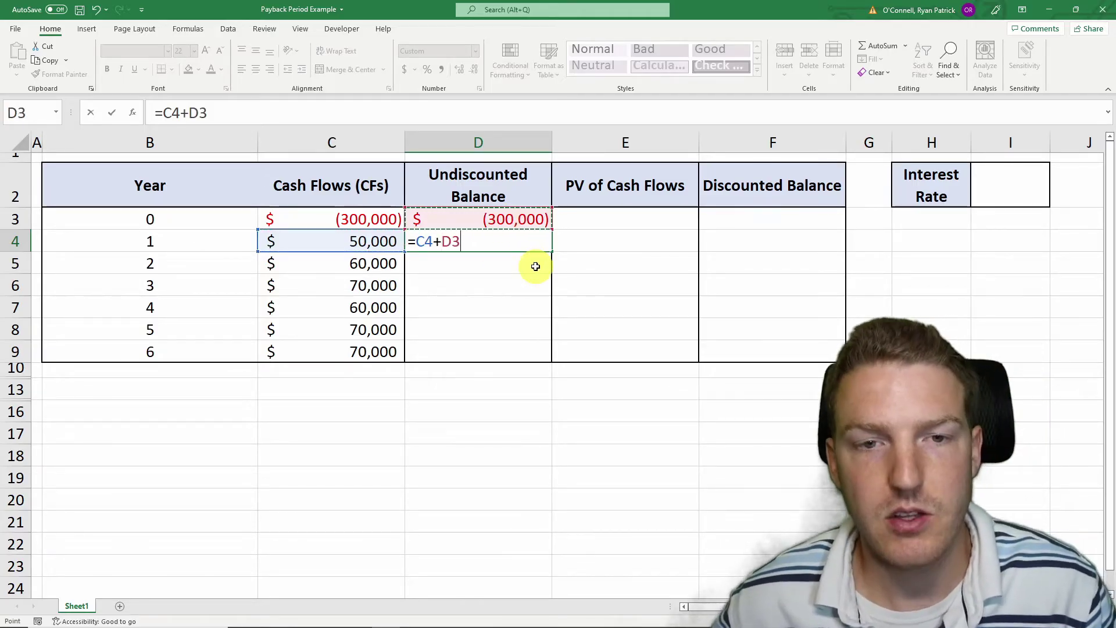
{"action": "key", "text": "Return"}
{"action": "left_click", "coordinate": [517, 241]}
{"action": "key", "text": "ctrl+c"}
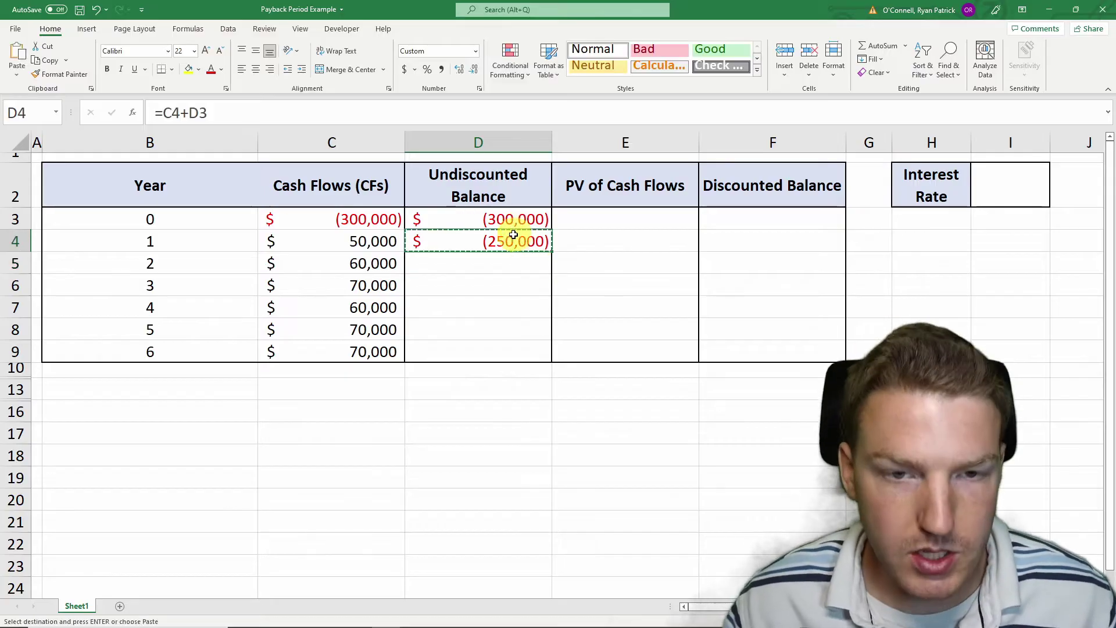
Paste the running-balance formula into D5:D9, turning positive at 10,000 in year 5
{"action": "left_click_drag", "start_coordinate": [476, 264], "coordinate": [473, 351]}
{"action": "right_click", "coordinate": [455, 283]}
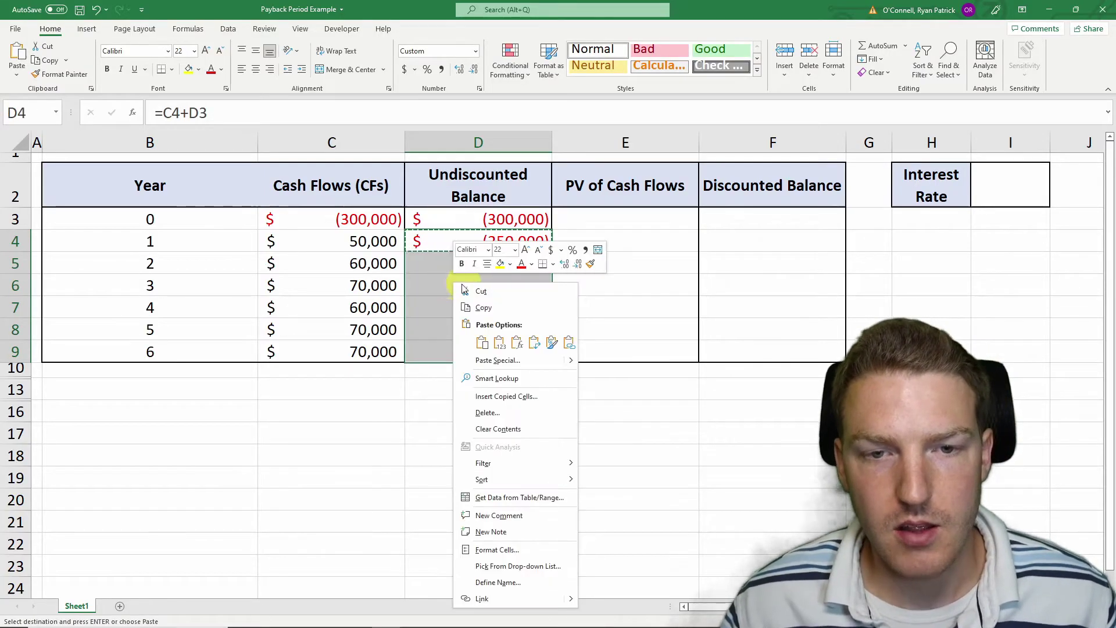
{"action": "left_click", "coordinate": [517, 343]}
{"action": "left_click", "coordinate": [480, 384]}
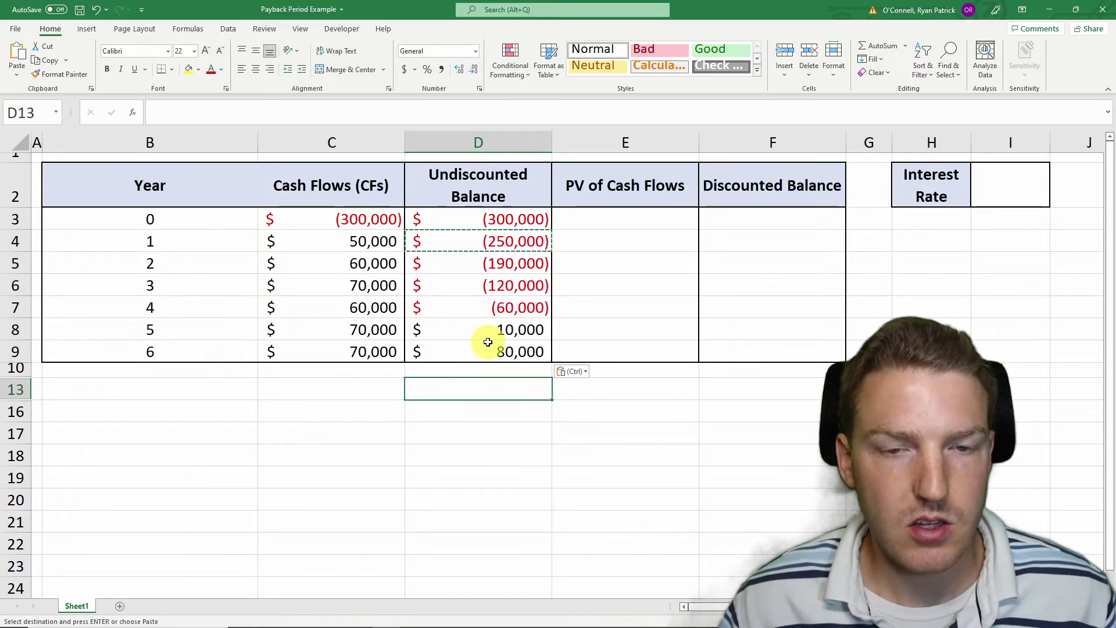
{"action": "left_click_drag", "start_coordinate": [502, 328], "coordinate": [207, 326]}
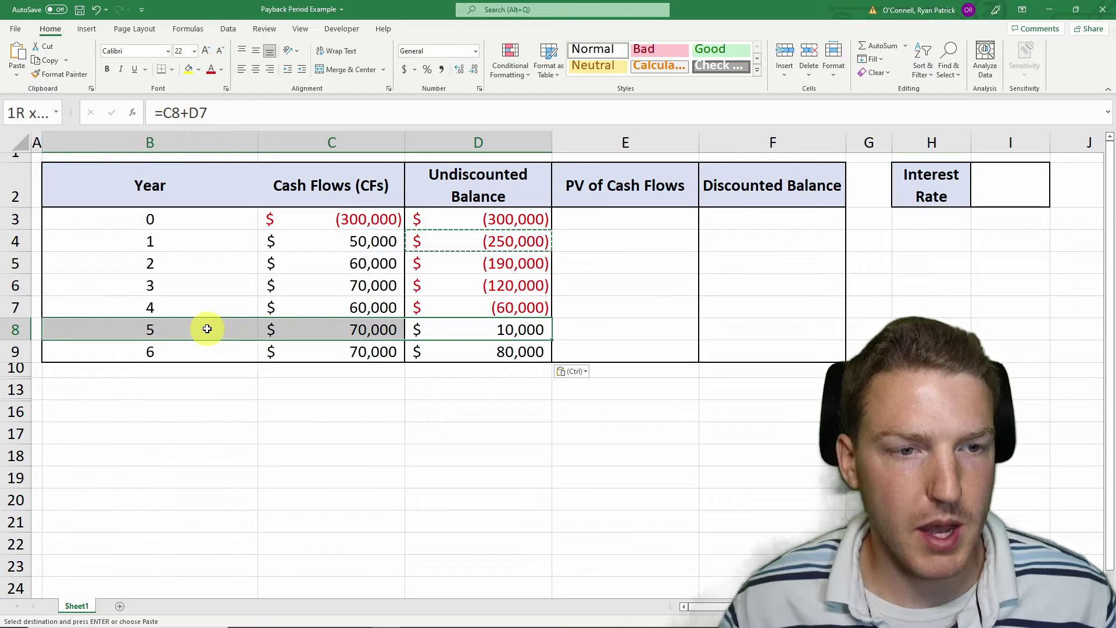
{"action": "left_click", "coordinate": [112, 416]}
Unhide rows 10–13 to reveal the Payback Period rows and select the result cell
{"action": "left_click_drag", "start_coordinate": [10, 371], "coordinate": [16, 390]}
{"action": "right_click", "coordinate": [17, 390]}
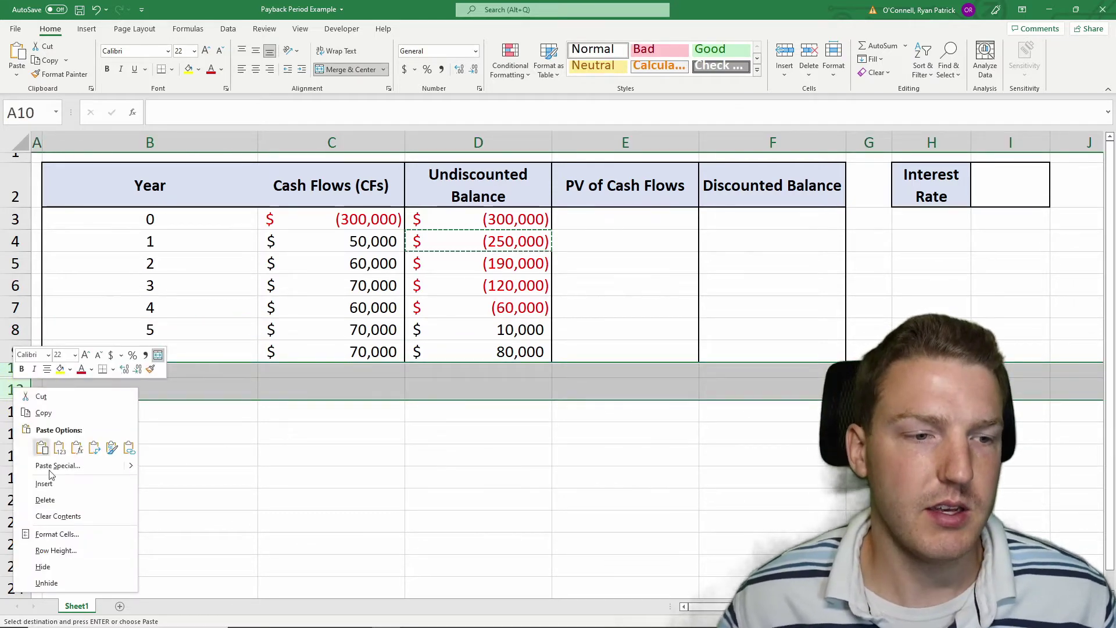
{"action": "left_click", "coordinate": [75, 566]}
{"action": "left_click", "coordinate": [87, 522]}
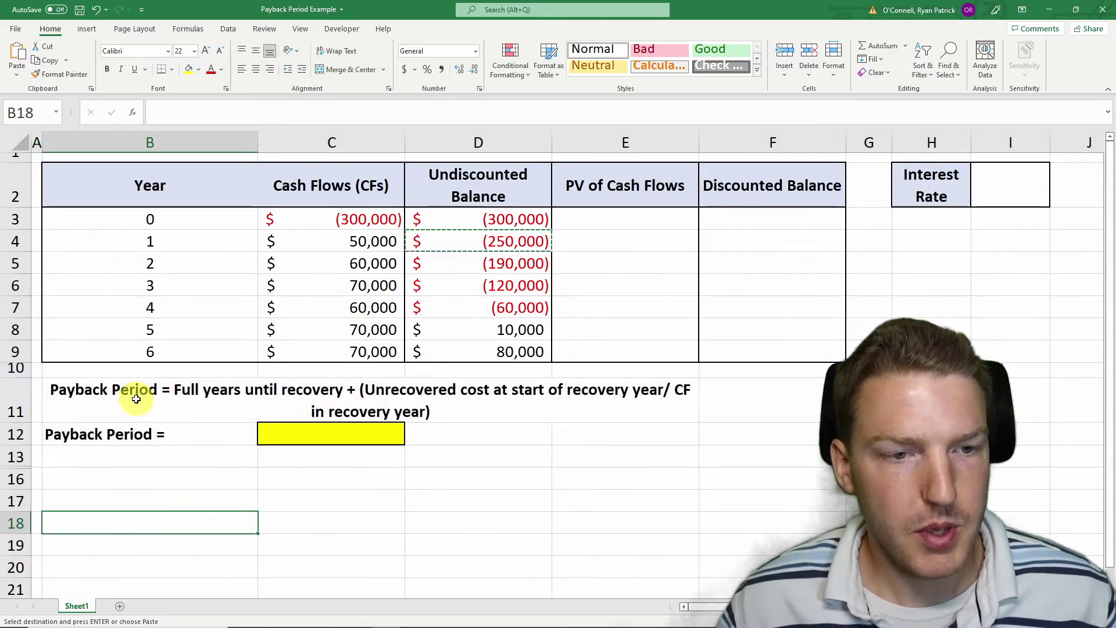
{"action": "left_click", "coordinate": [295, 436]}
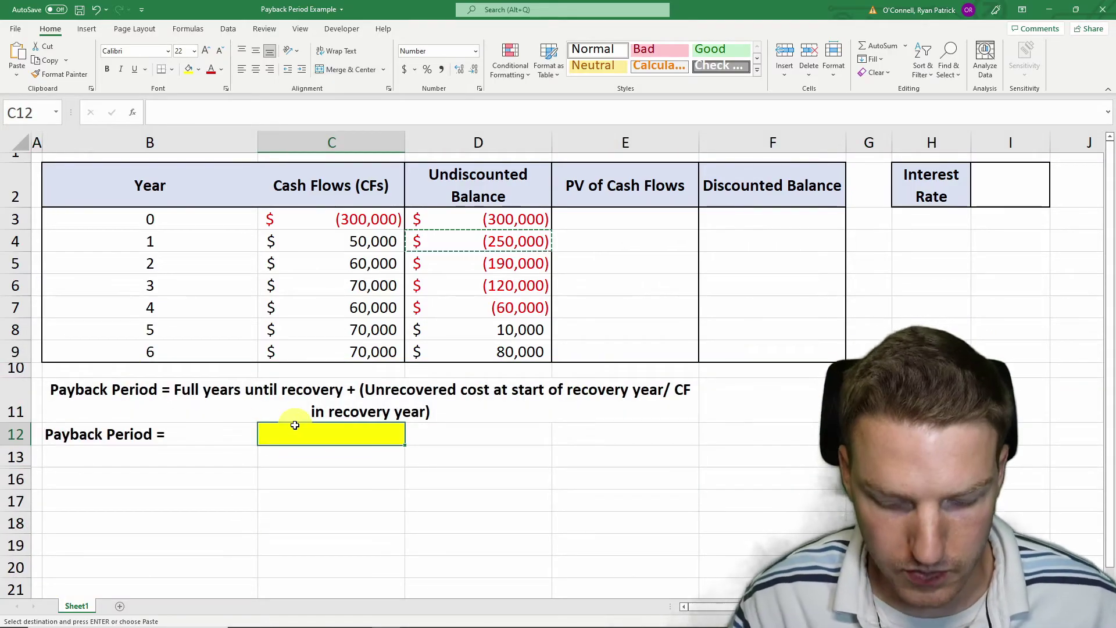
Enter =B7+(-D7/C8) in C12, giving a payback period of 4.86
{"action": "type", "text": "="}
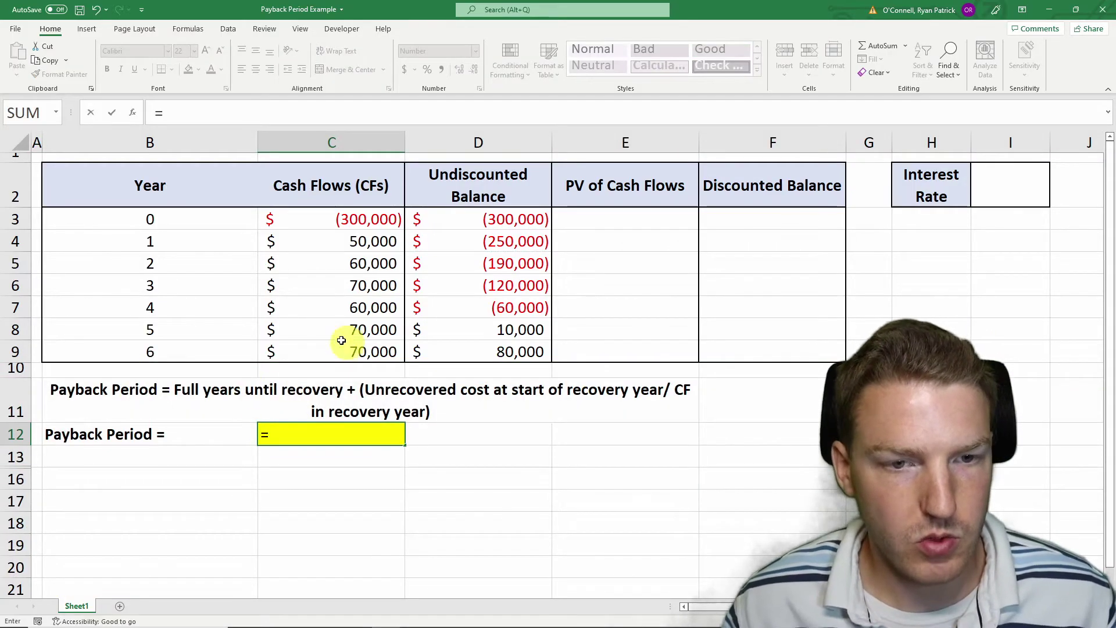
{"action": "left_click", "coordinate": [153, 306]}
{"action": "type", "text": "+("}
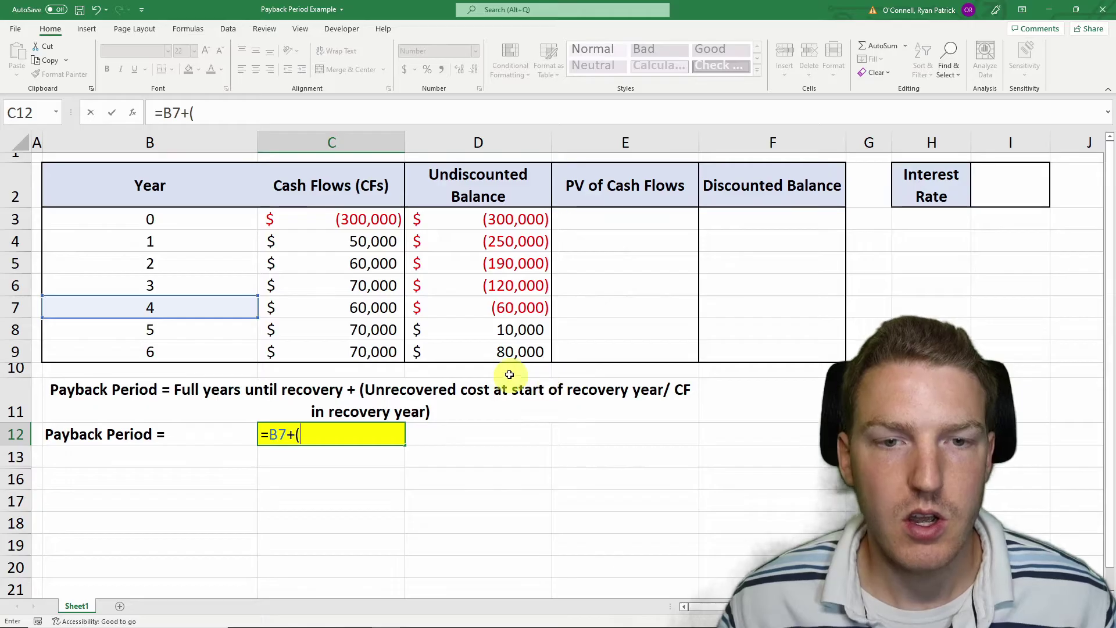
{"action": "type", "text": "-"}
{"action": "left_click", "coordinate": [511, 310]}
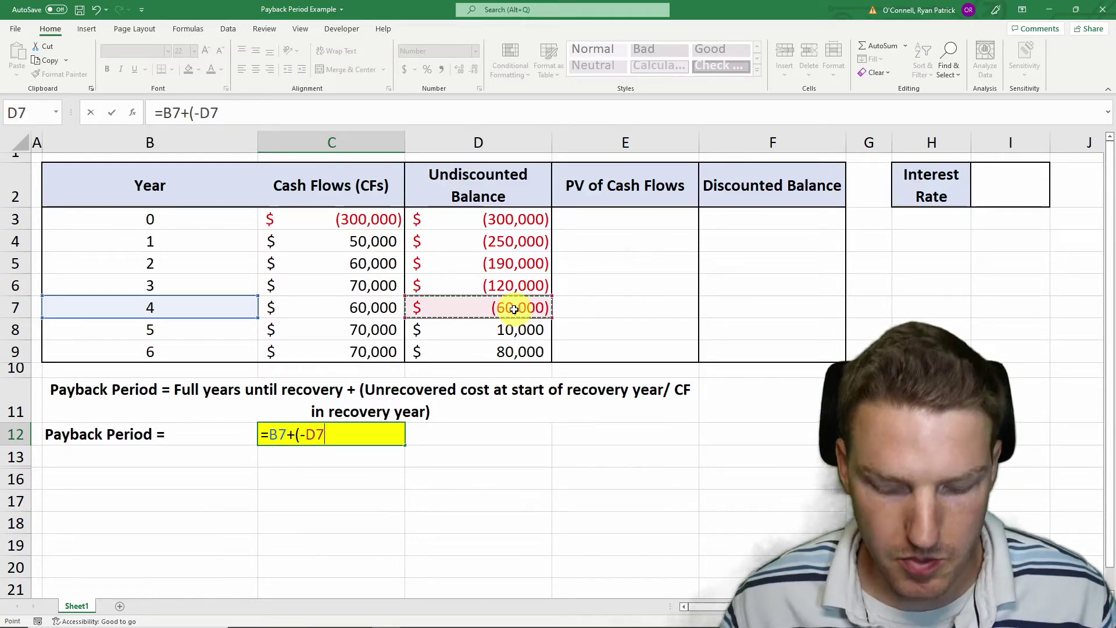
{"action": "type", "text": "/"}
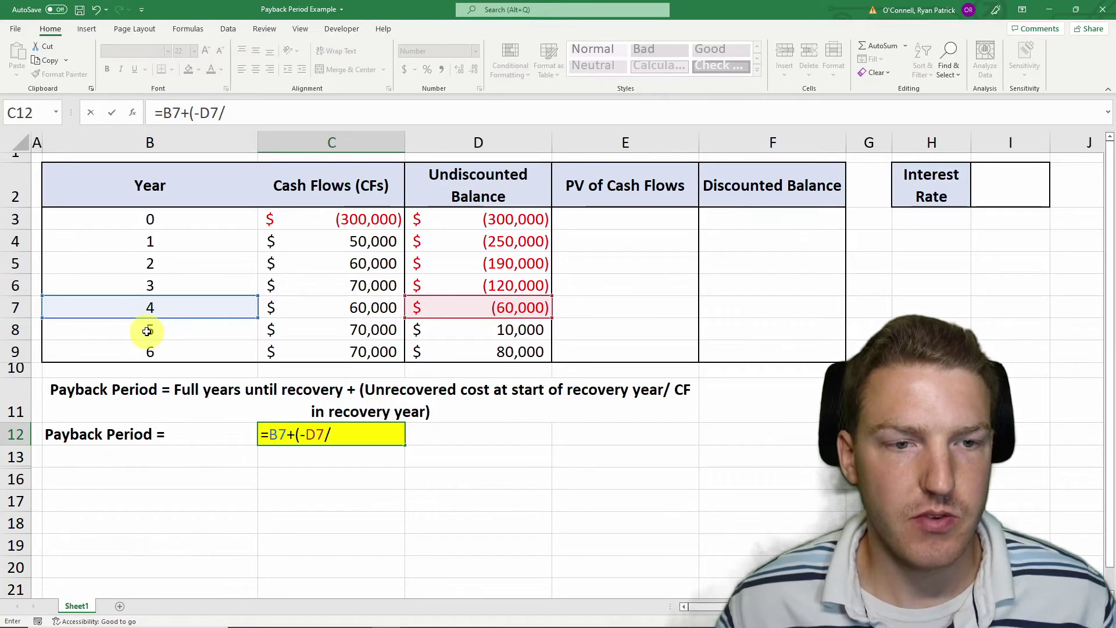
{"action": "left_click", "coordinate": [377, 331]}
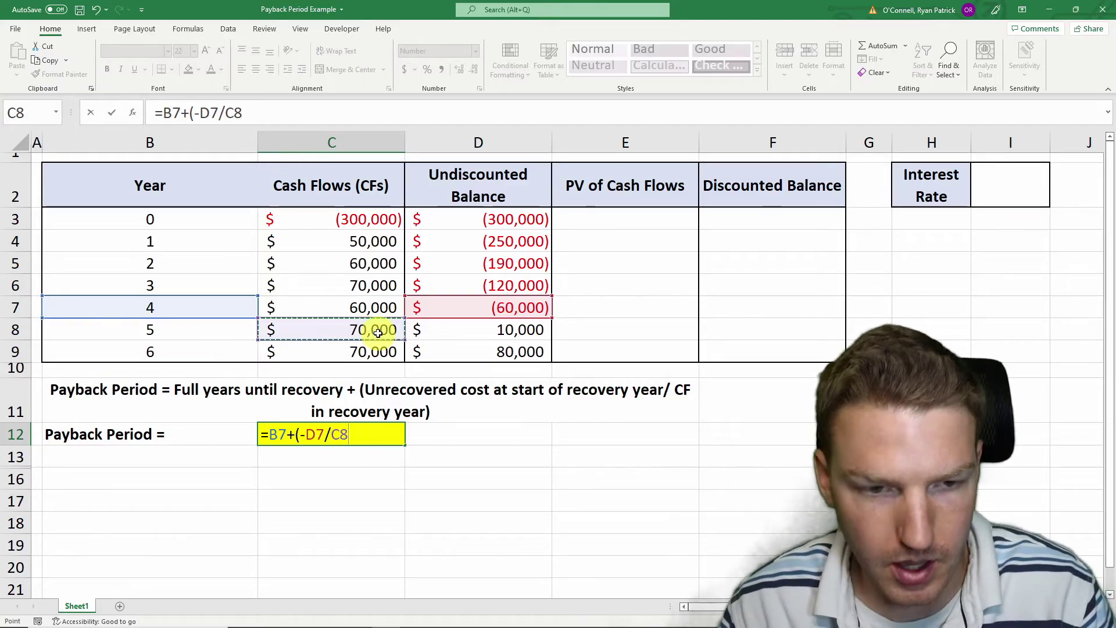
{"action": "type", "text": ")"}
{"action": "key", "text": "Return"}
Highlight the Payback Period label with its 4.86 result and the later years
{"action": "left_click", "coordinate": [151, 443]}
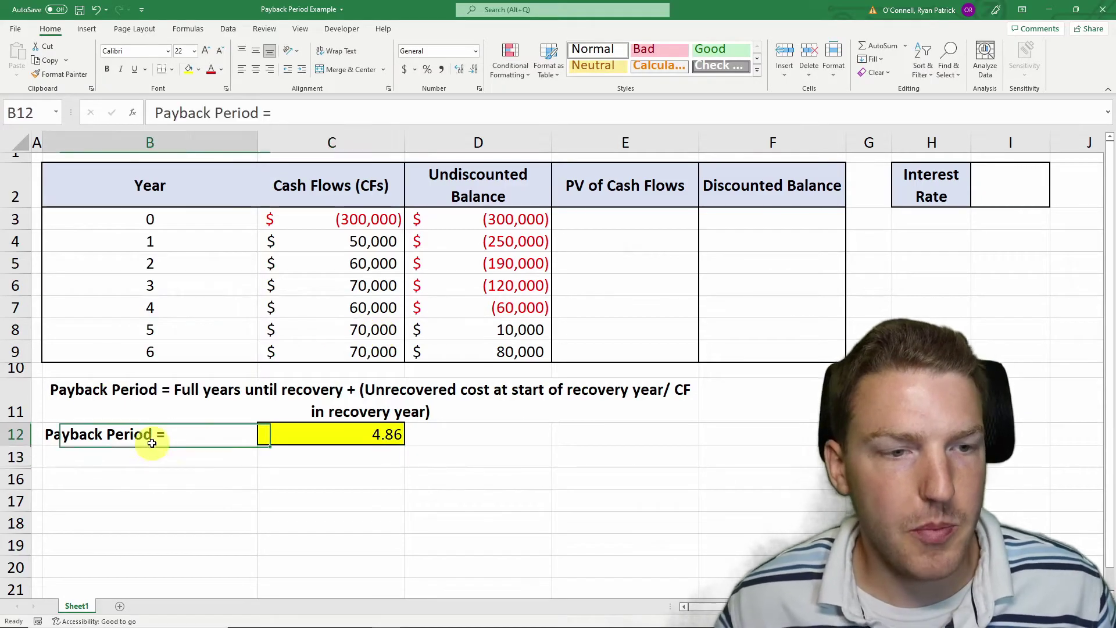
{"action": "left_click_drag", "start_coordinate": [151, 443], "coordinate": [349, 436]}
{"action": "left_click", "coordinate": [336, 456]}
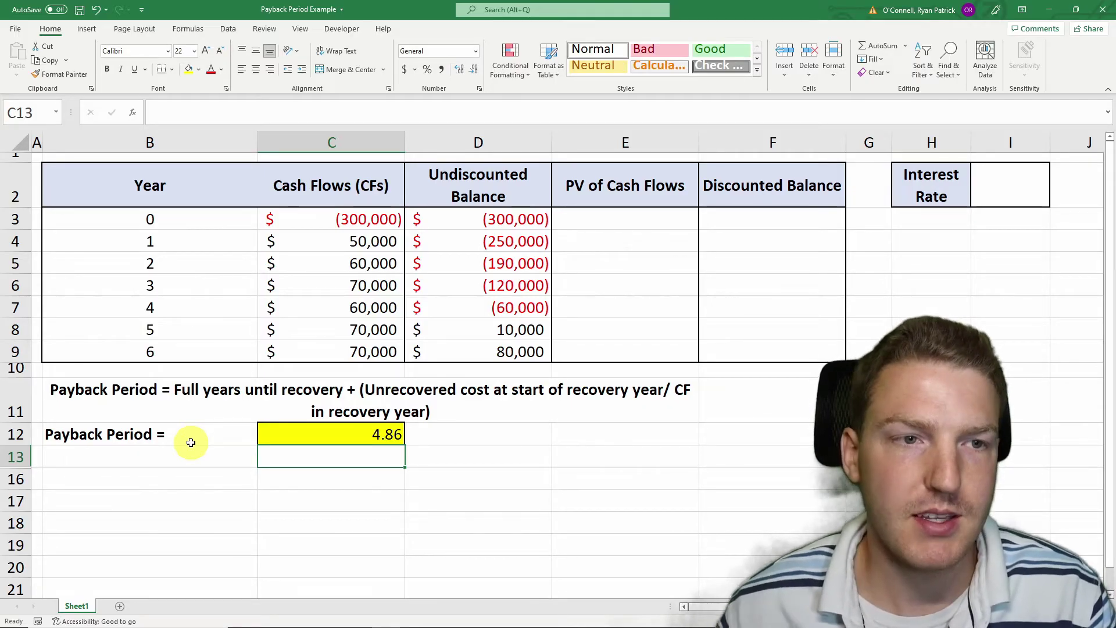
{"action": "left_click_drag", "start_coordinate": [174, 352], "coordinate": [152, 343]}
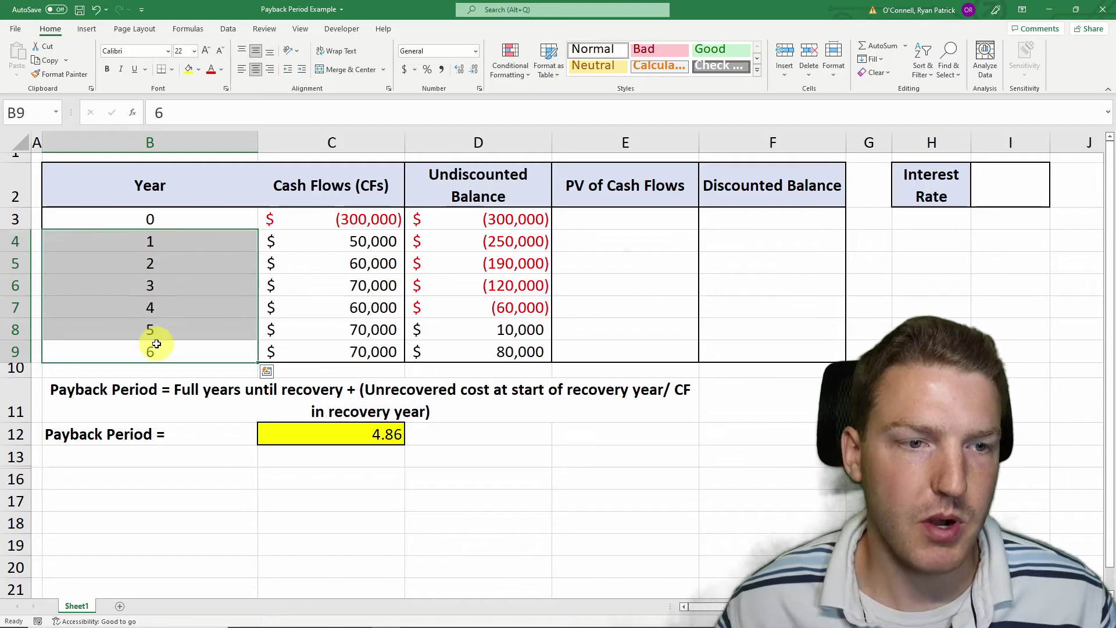
Locate the PV of Cash Flows column and its year 1 cell
{"action": "left_click", "coordinate": [126, 431]}
{"action": "left_click", "coordinate": [642, 456]}
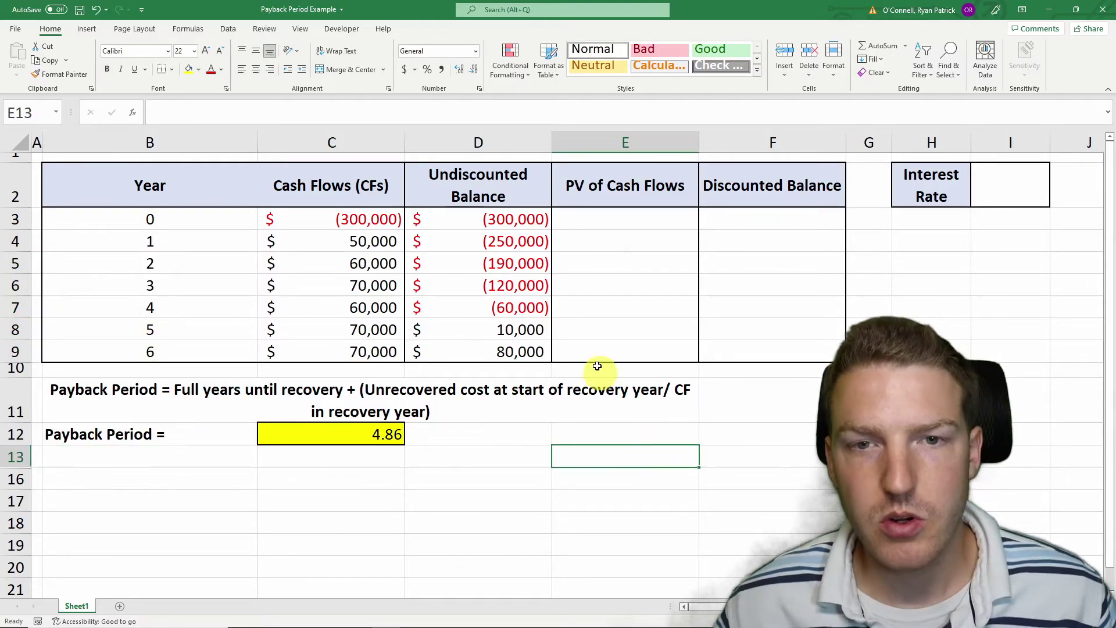
{"action": "left_click", "coordinate": [581, 218]}
{"action": "left_click", "coordinate": [590, 197]}
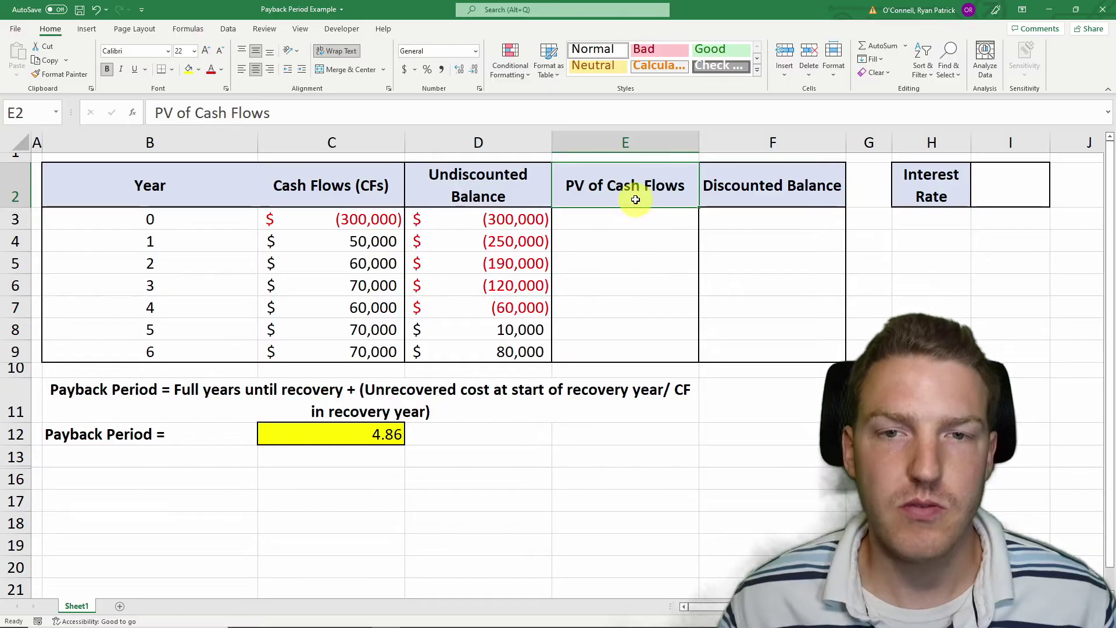
{"action": "left_click", "coordinate": [625, 235]}
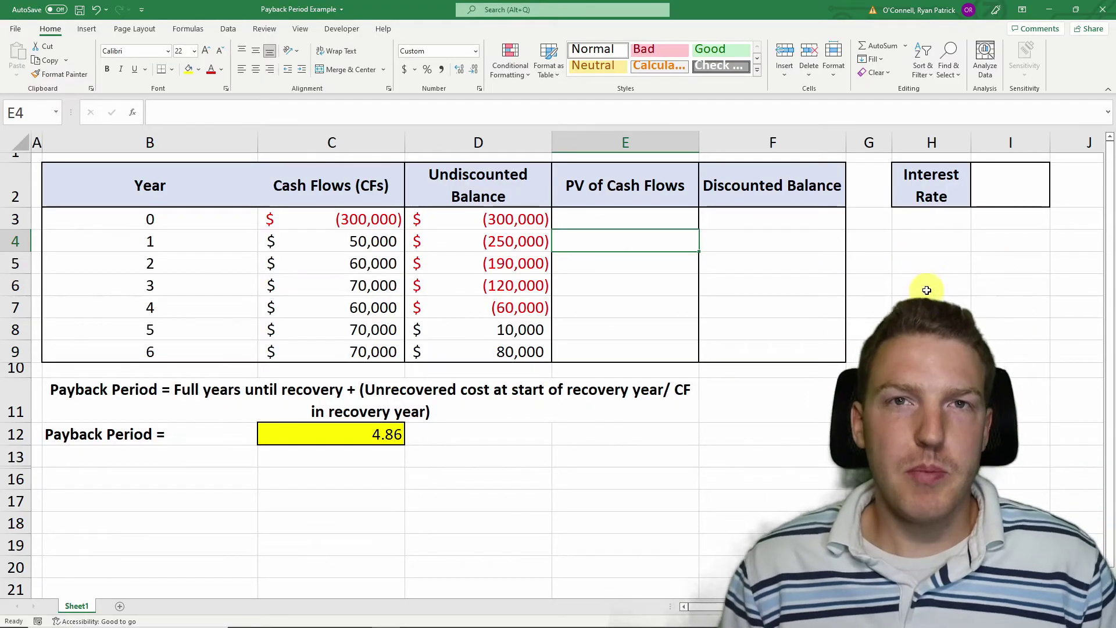
Enter 5% as the interest rate in cell I2
{"action": "left_click", "coordinate": [1023, 186]}
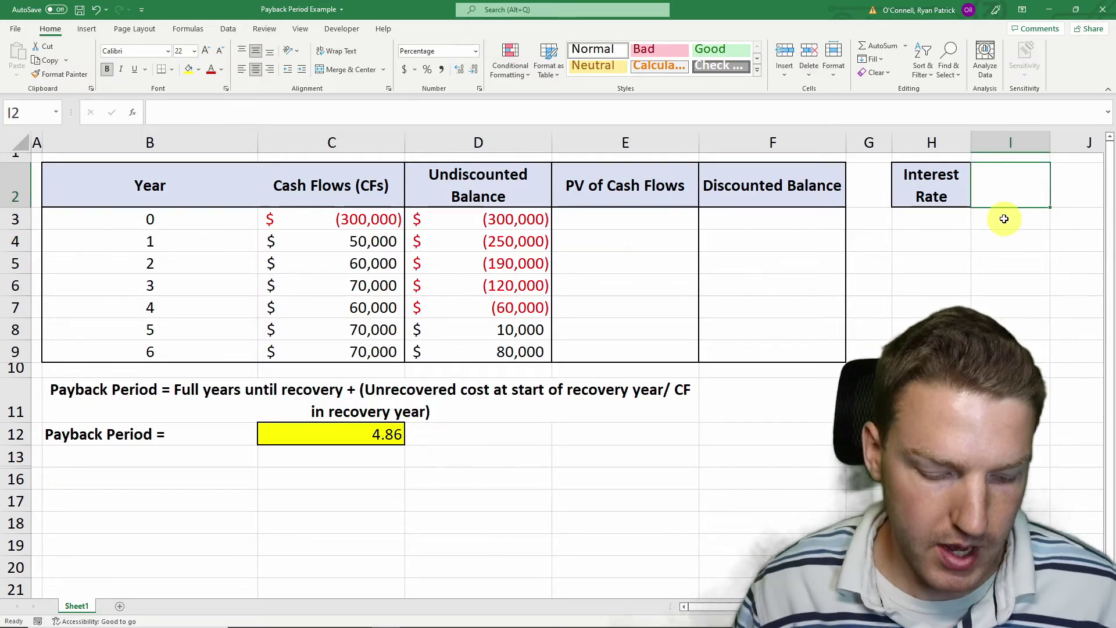
{"action": "type", "text": "5%"}
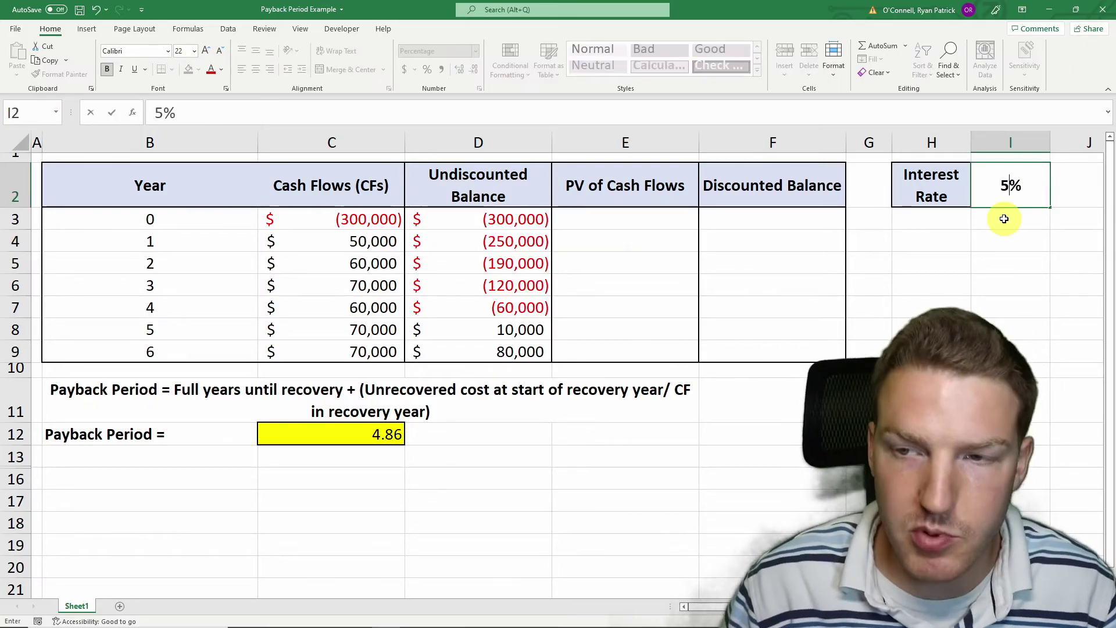
{"action": "key", "text": "Return"}
{"action": "left_click", "coordinate": [610, 240]}
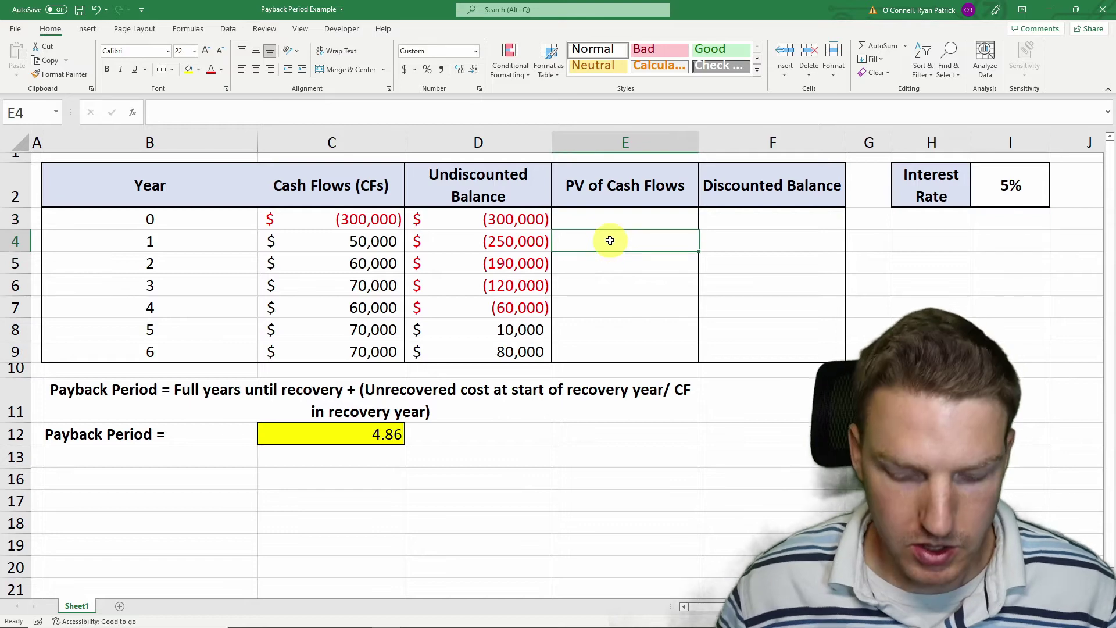
Enter =C4/(1+$I$2)^B4 in E4, giving a year 1 present value of $47,619
{"action": "type", "text": "="}
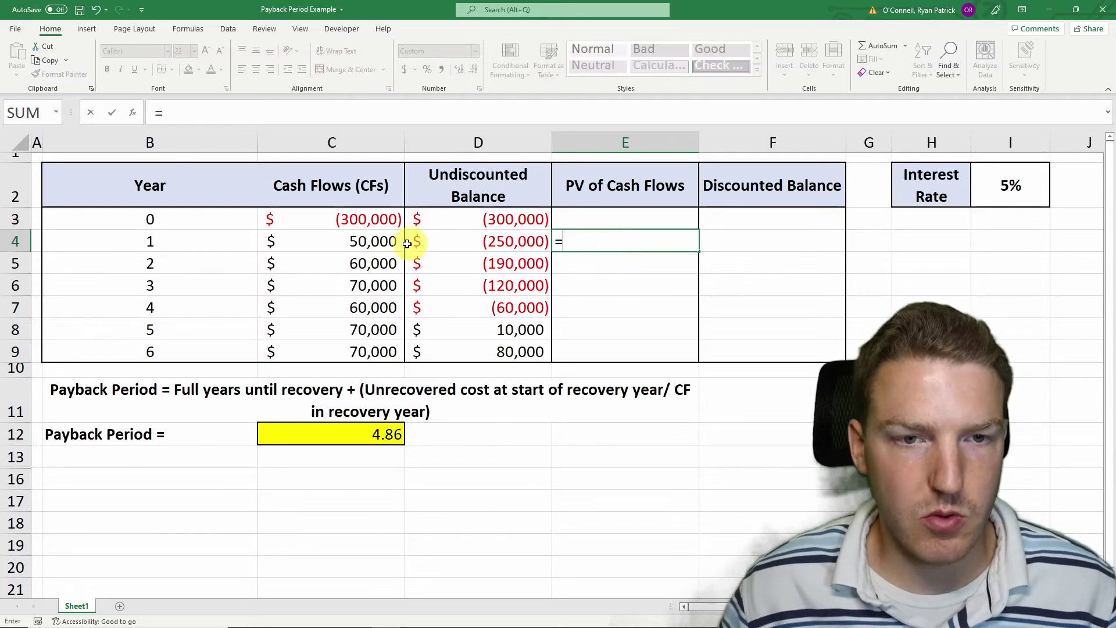
{"action": "left_click", "coordinate": [298, 240]}
{"action": "type", "text": "/"}
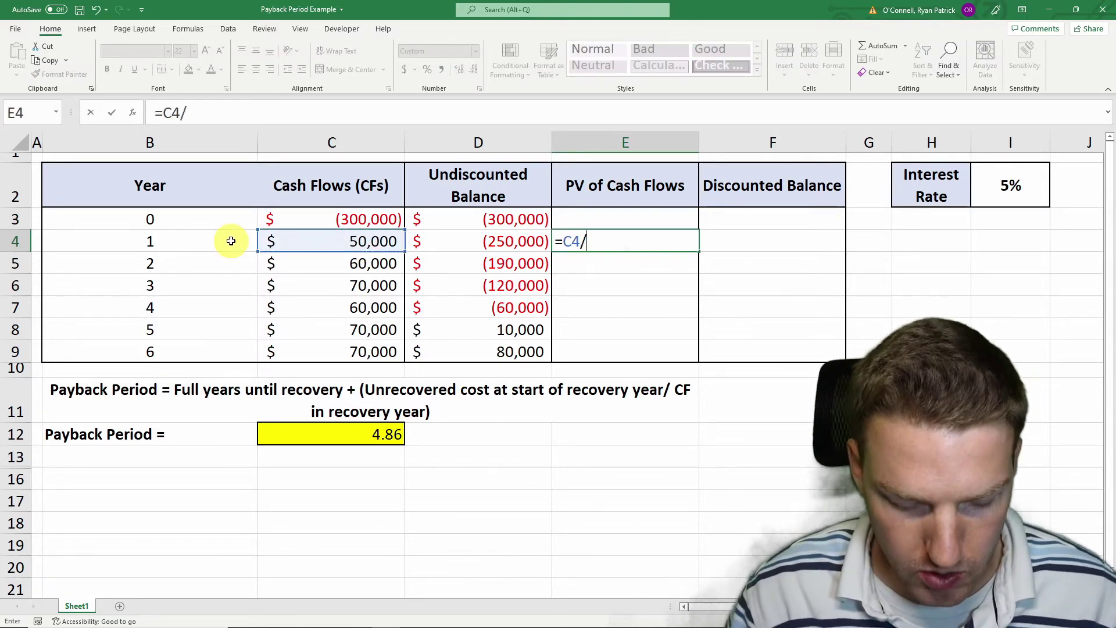
{"action": "type", "text": "(1"}
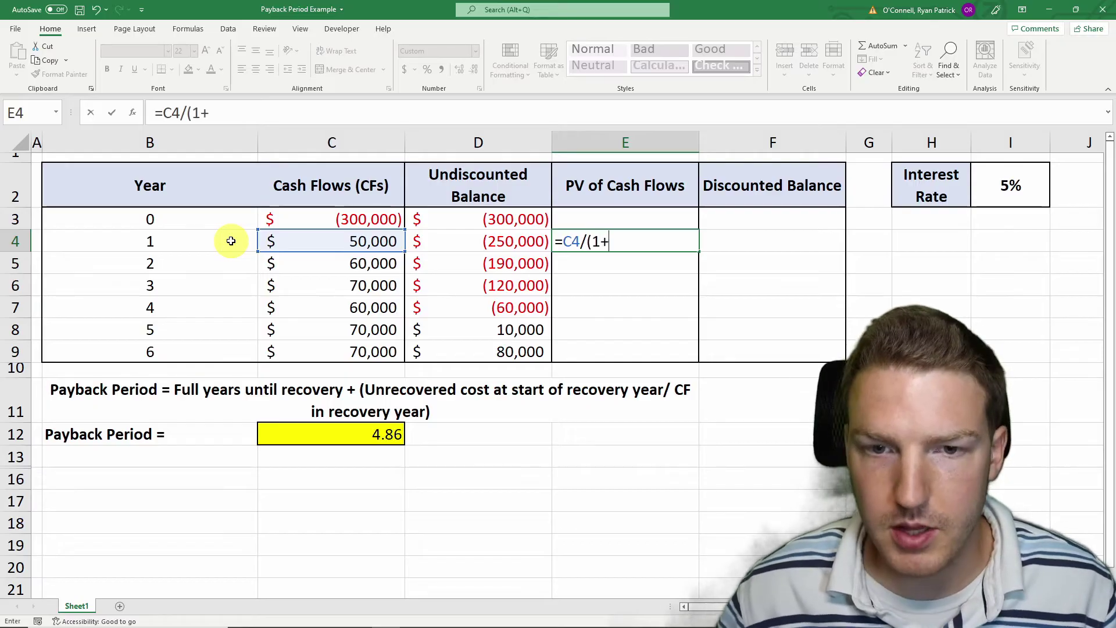
{"action": "type", "text": "+"}
{"action": "left_click", "coordinate": [1013, 194]}
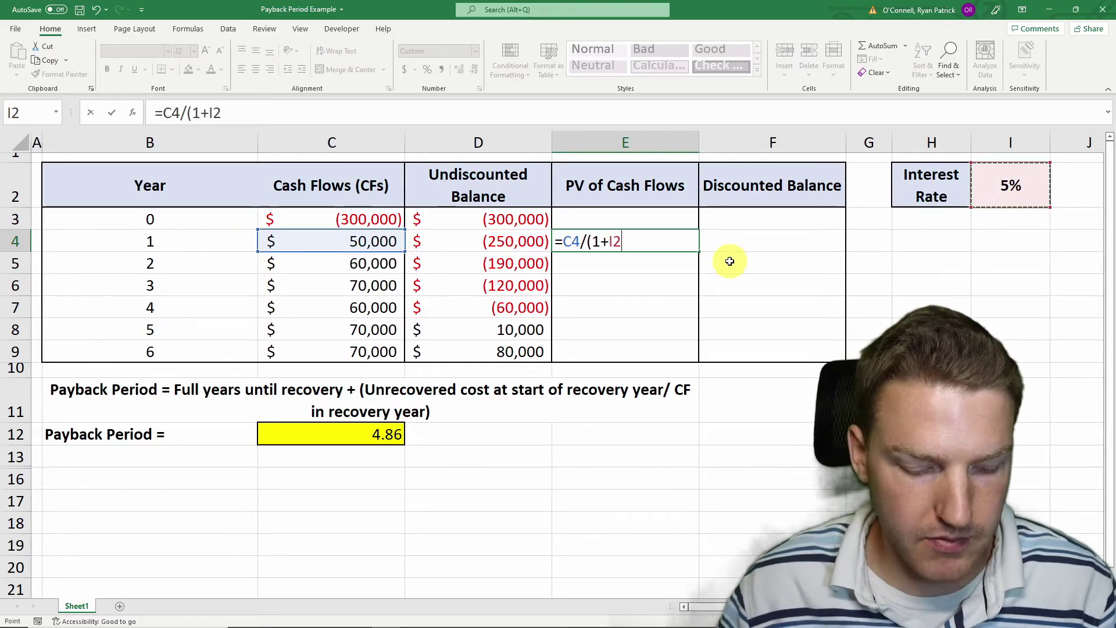
{"action": "key", "text": "F4"}
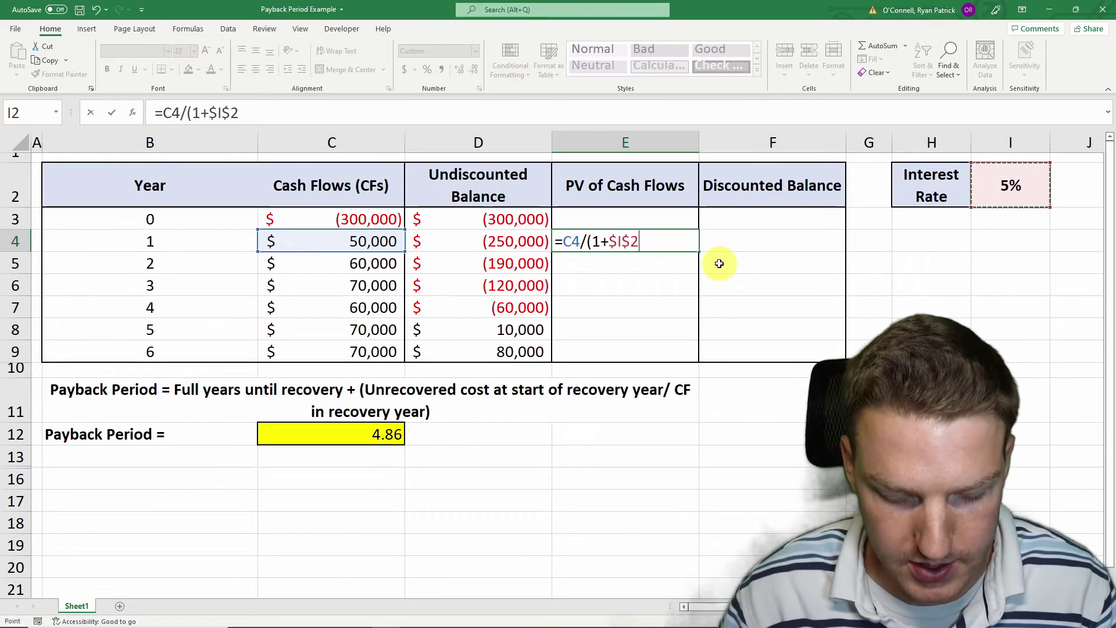
{"action": "type", "text": ")^"}
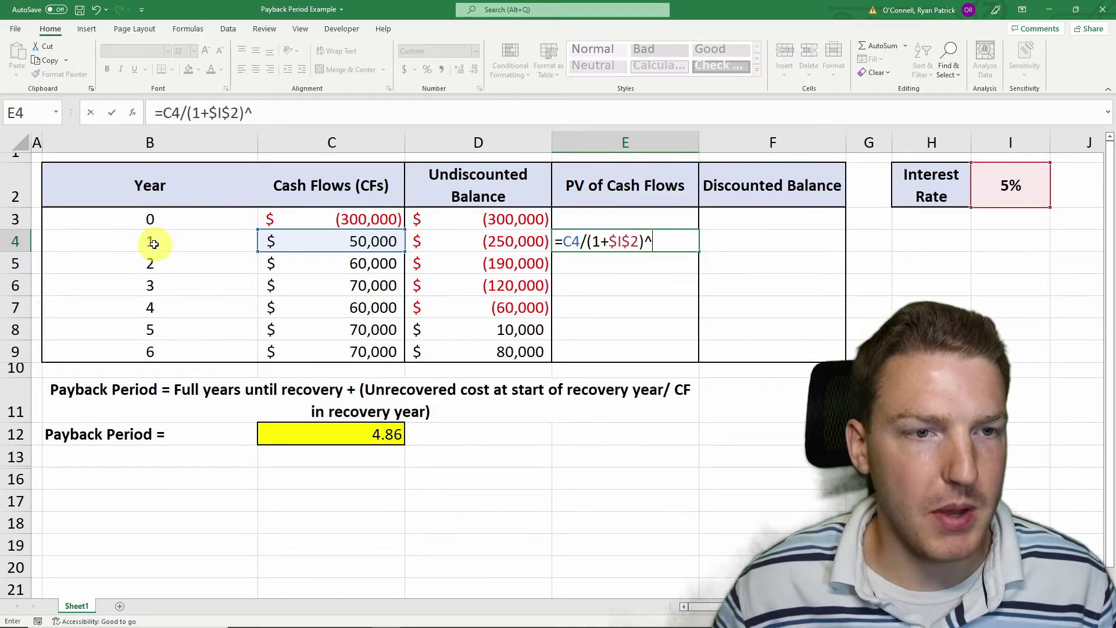
{"action": "left_click", "coordinate": [151, 241]}
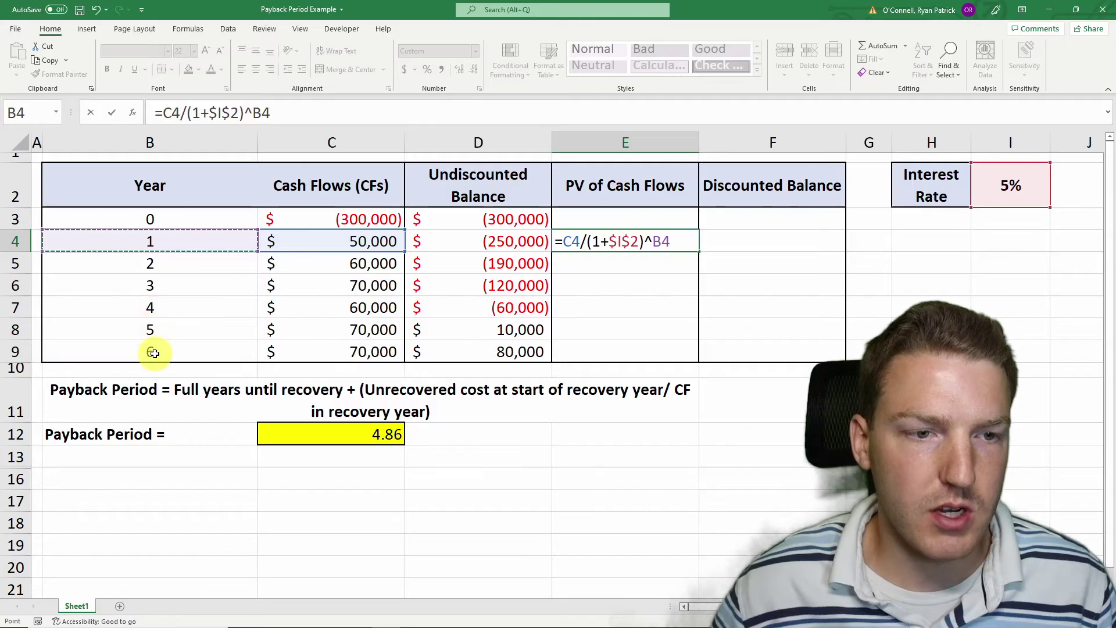
{"action": "key", "text": "Return"}
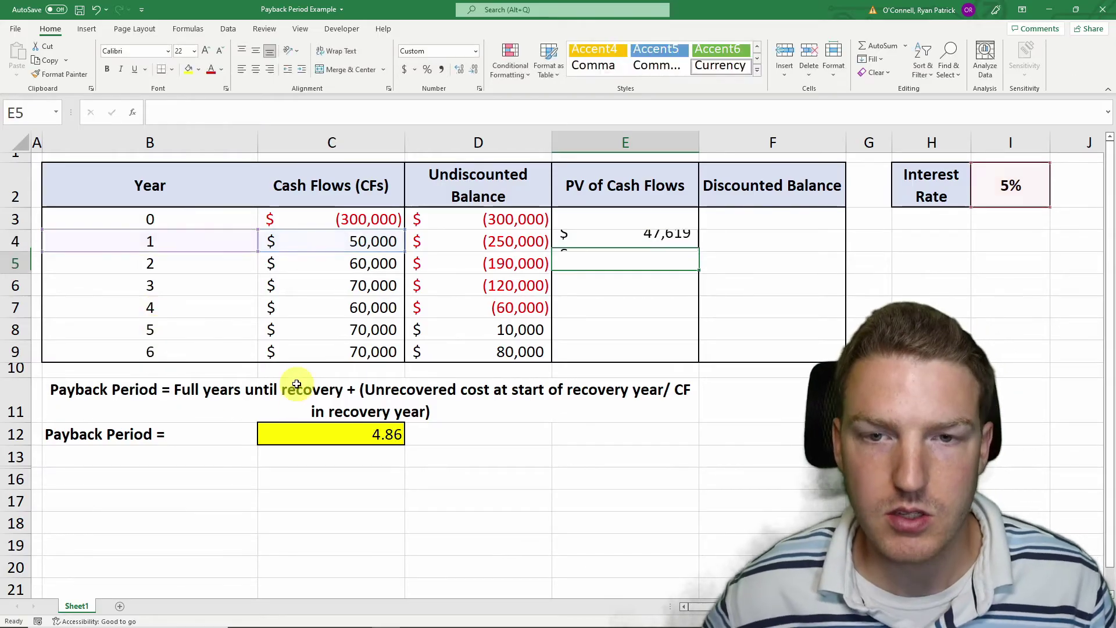
Copy the E4 PV formula down the column, from (300,000) in year 0 to 52,235 in year 6
{"action": "left_click", "coordinate": [669, 241]}
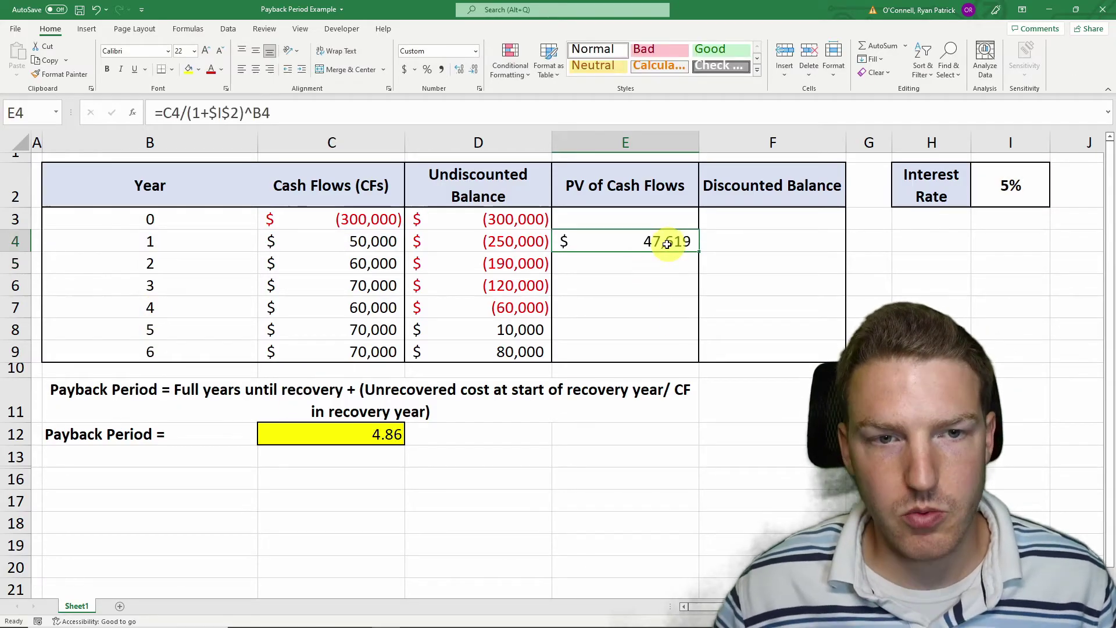
{"action": "left_click", "coordinate": [362, 241]}
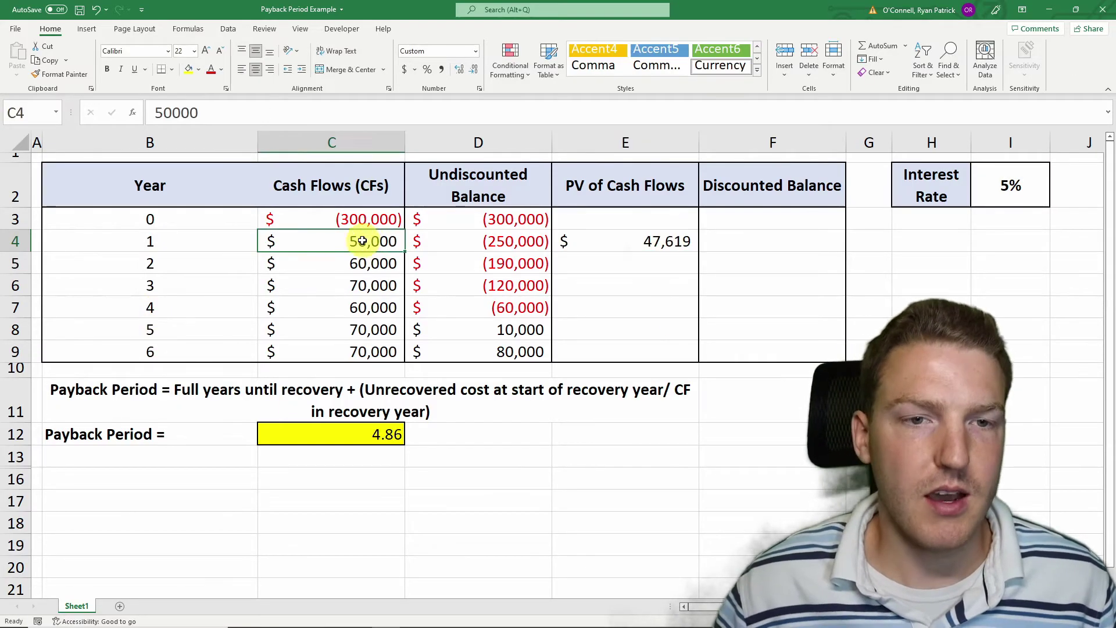
{"action": "left_click", "coordinate": [656, 240]}
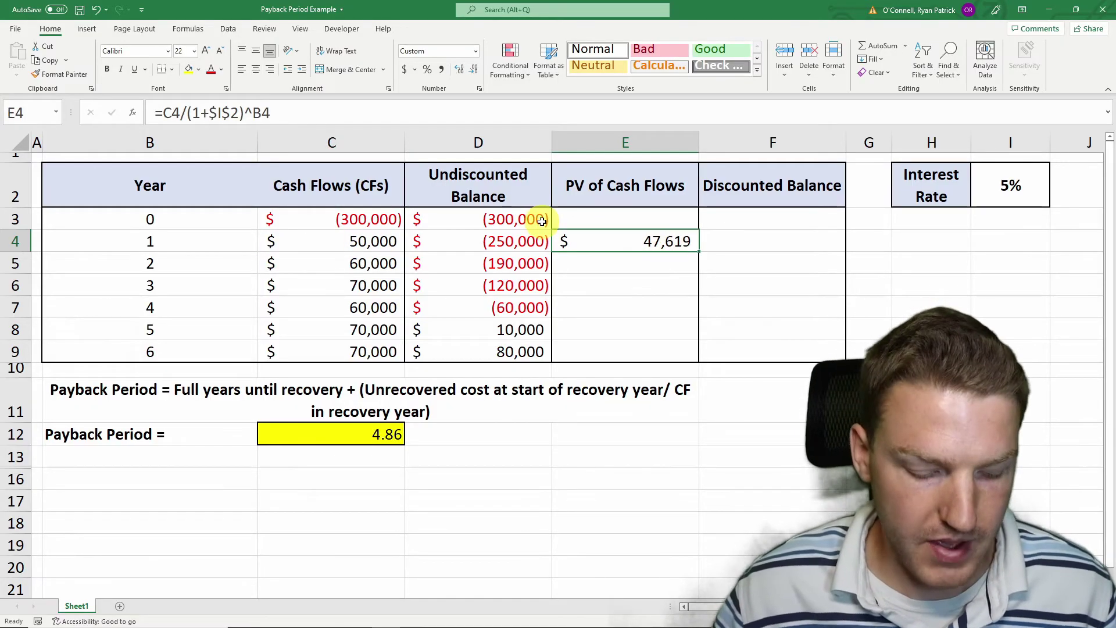
{"action": "key", "text": "ctrl+c"}
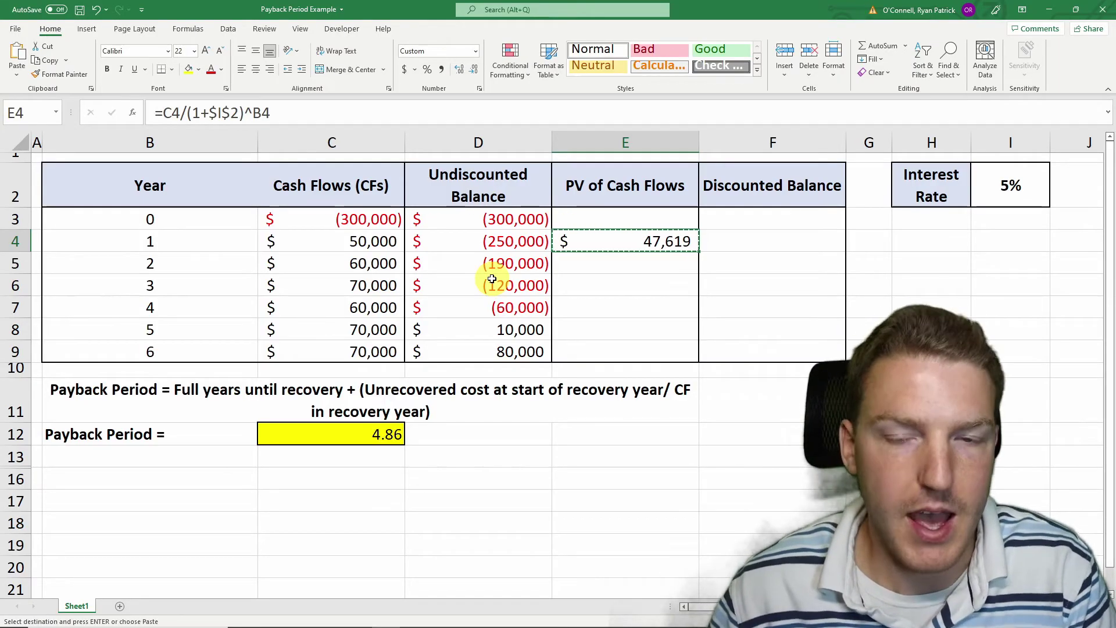
{"action": "left_click_drag", "start_coordinate": [619, 213], "coordinate": [636, 351]}
{"action": "right_click", "coordinate": [631, 291]}
{"action": "left_click", "coordinate": [694, 347]}
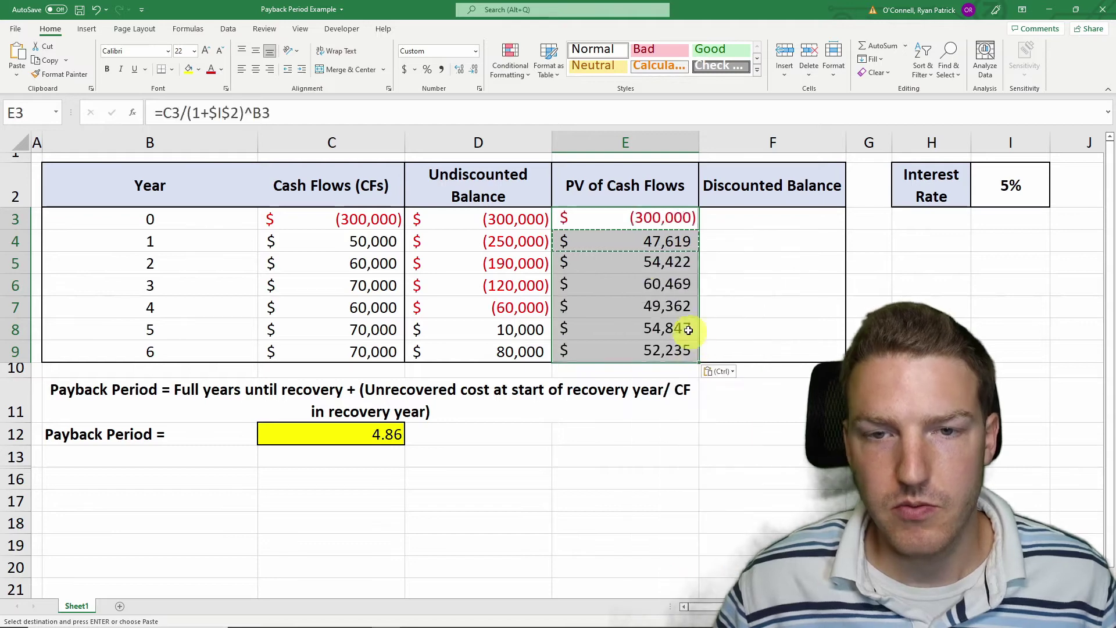
{"action": "left_click", "coordinate": [635, 284]}
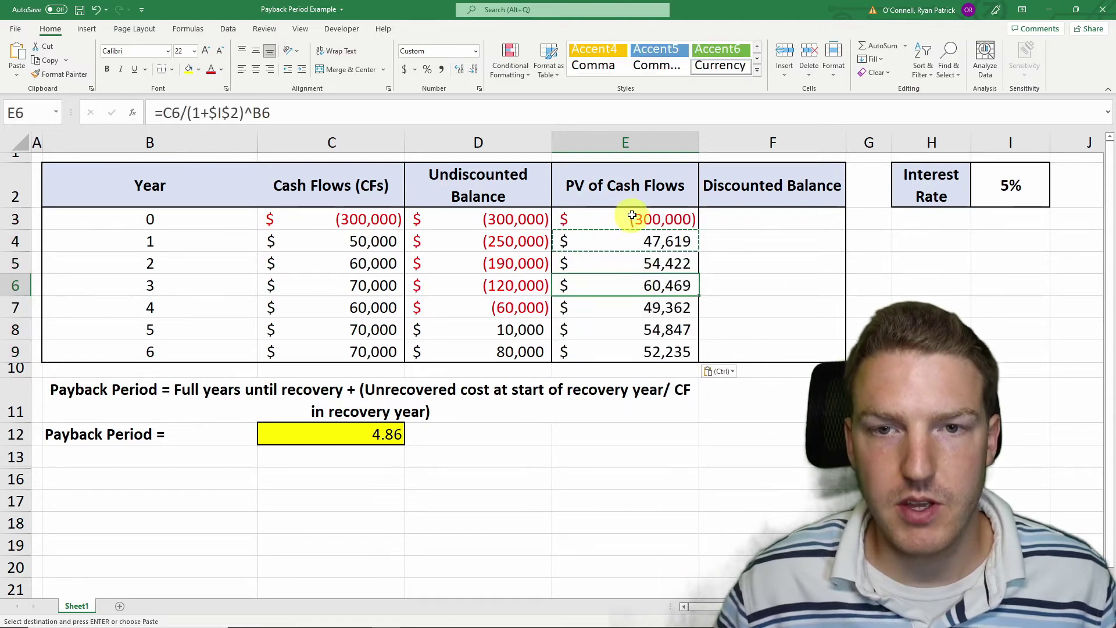
Select the year 0 Discounted Balance cell F3
{"action": "left_click", "coordinate": [752, 219]}
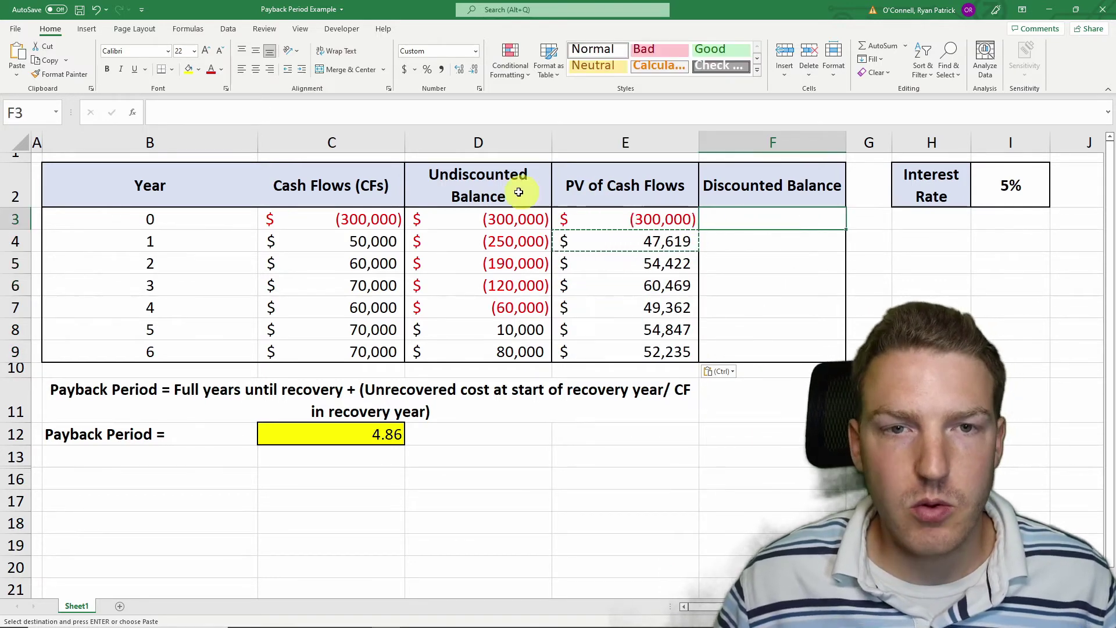
{"action": "left_click", "coordinate": [444, 174]}
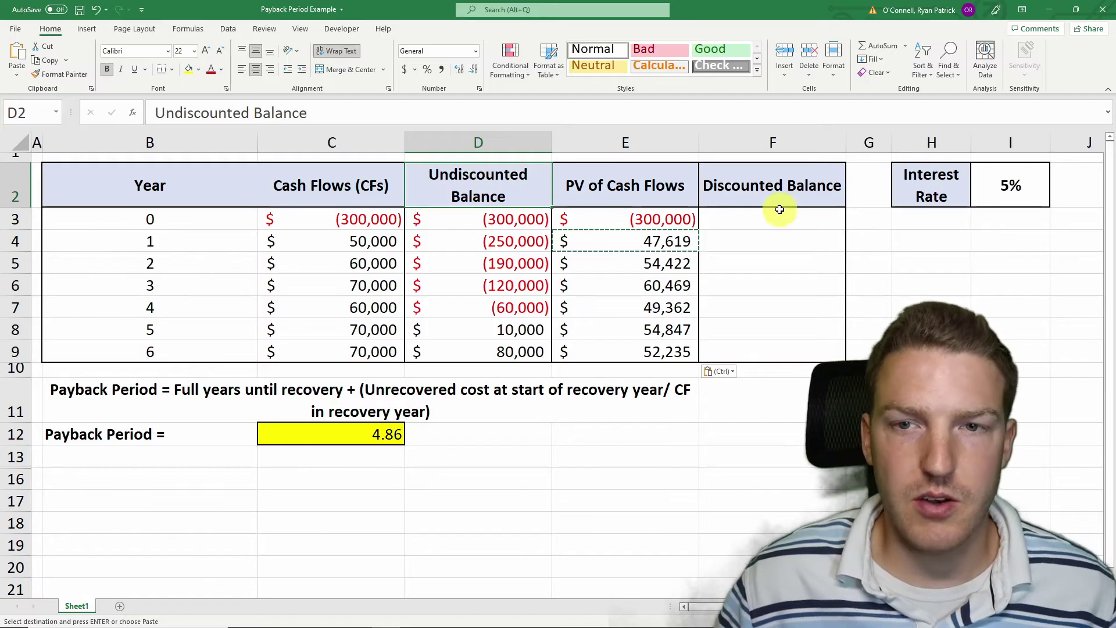
{"action": "left_click", "coordinate": [766, 187]}
{"action": "left_click", "coordinate": [766, 220]}
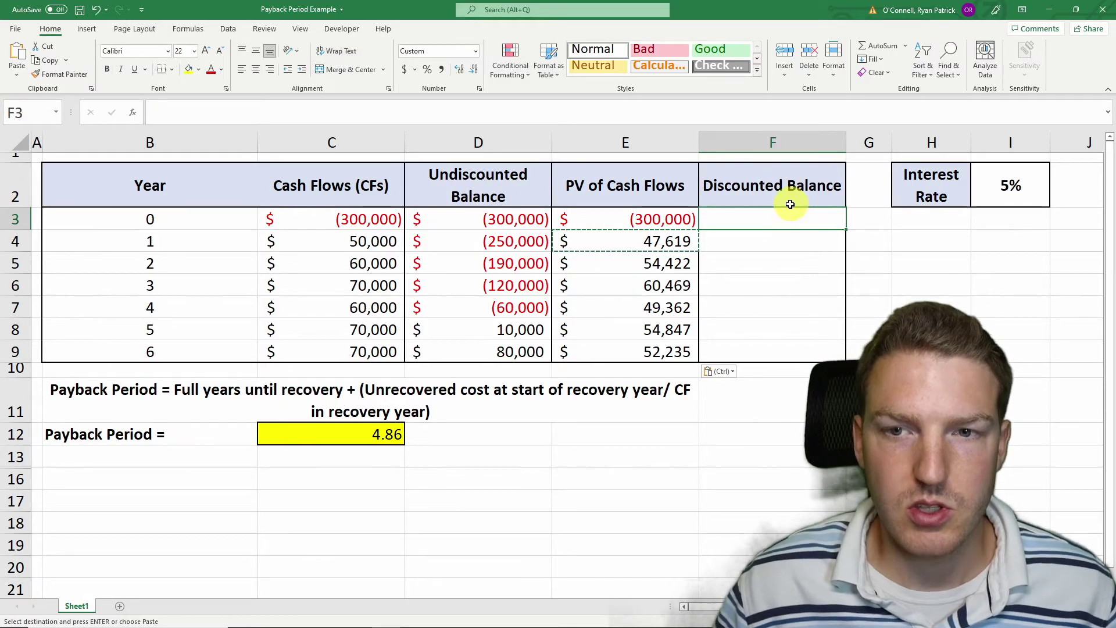
Enter =E3 in F3 and =E4+F3 in F4 to start the discounted running balance
{"action": "type", "text": "="}
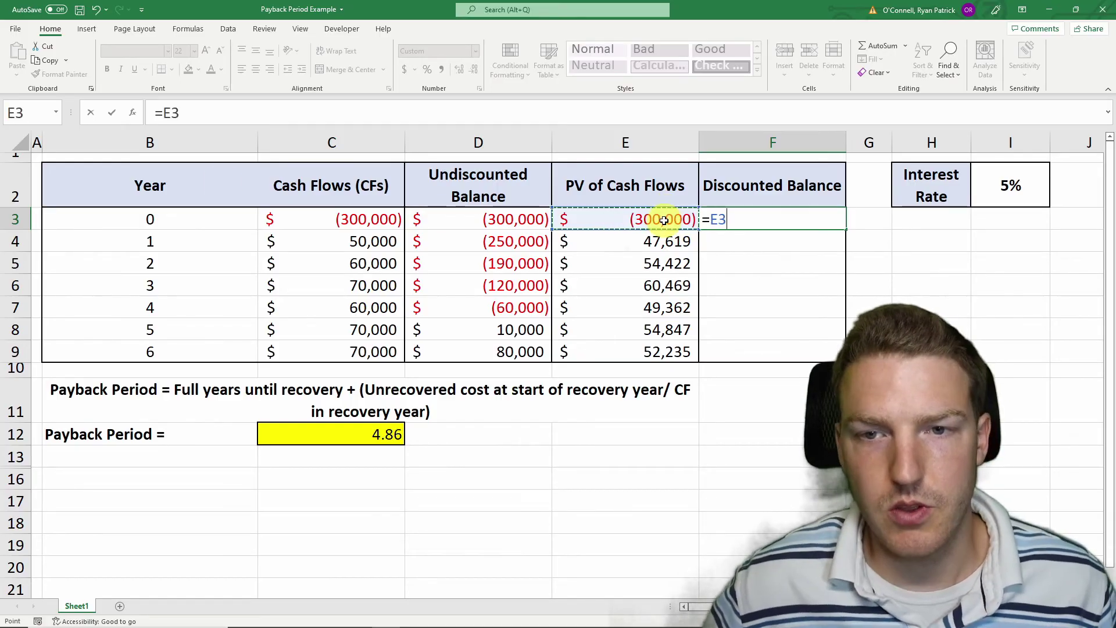
{"action": "key", "text": "Return"}
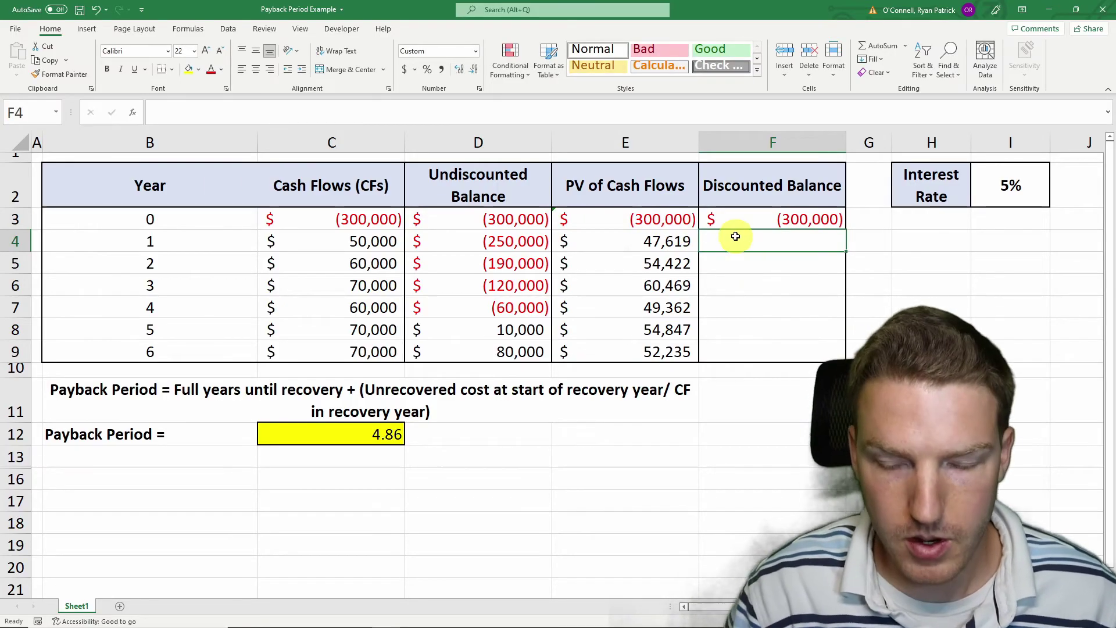
{"action": "type", "text": "="}
{"action": "left_click", "coordinate": [657, 241]}
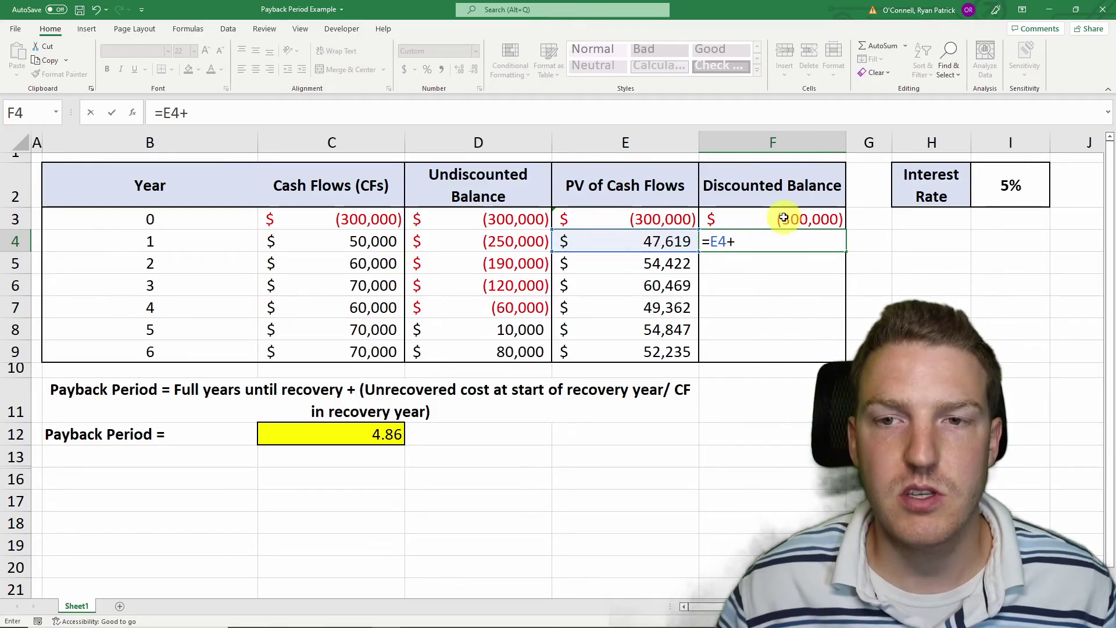
{"action": "key", "text": "Return"}
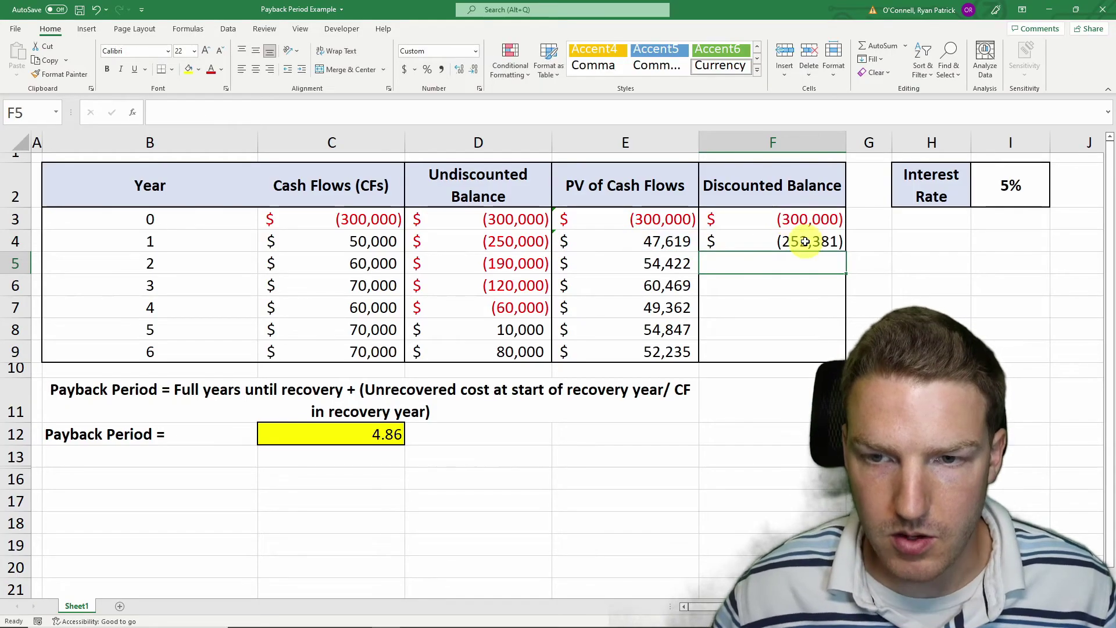
Copy F4's formula into F5:F9 so the discounted balance reaches 18,954 in year 6
{"action": "left_click", "coordinate": [805, 241]}
{"action": "key", "text": "ctrl+c"}
{"action": "left_click_drag", "start_coordinate": [791, 262], "coordinate": [787, 348]}
{"action": "right_click", "coordinate": [784, 307]}
{"action": "left_click", "coordinate": [813, 360]}
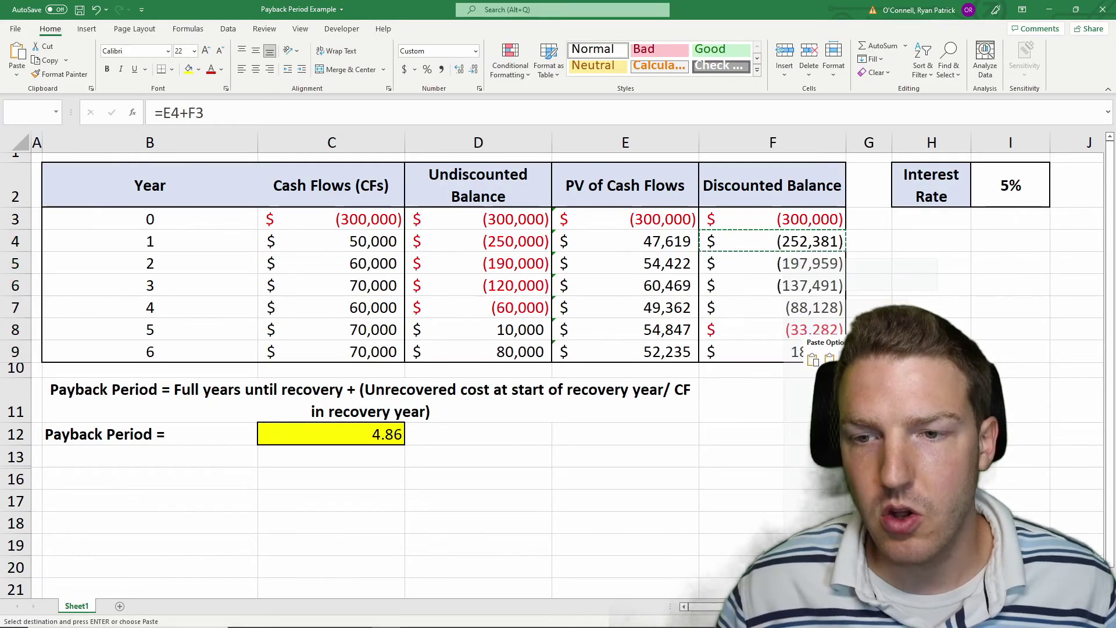
{"action": "left_click", "coordinate": [929, 285]}
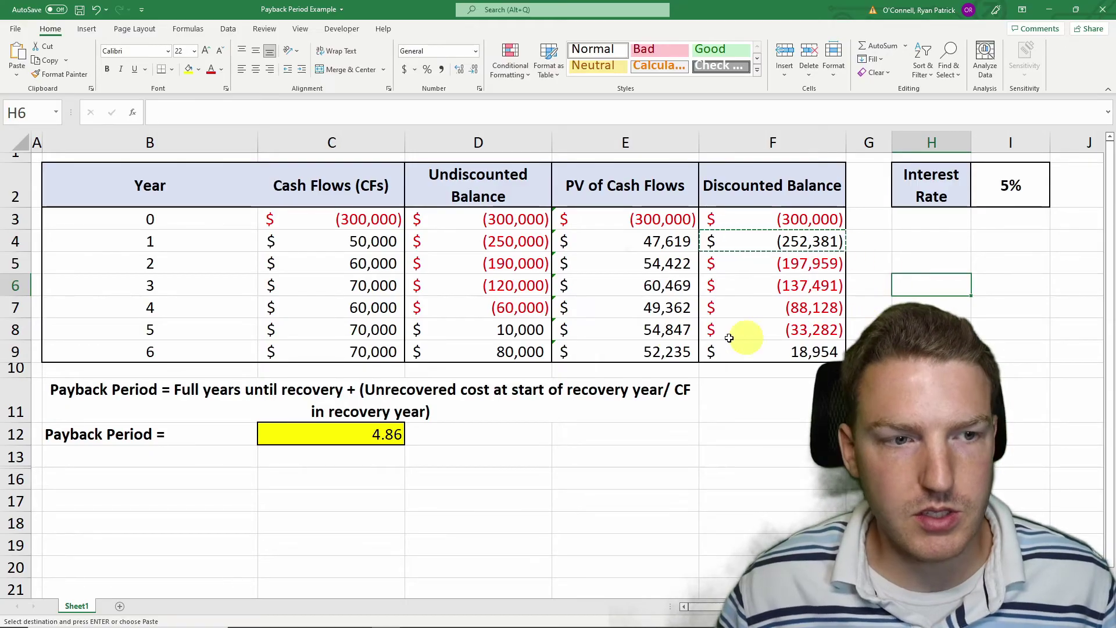
{"action": "left_click_drag", "start_coordinate": [174, 326], "coordinate": [456, 328]}
{"action": "left_click", "coordinate": [459, 328]}
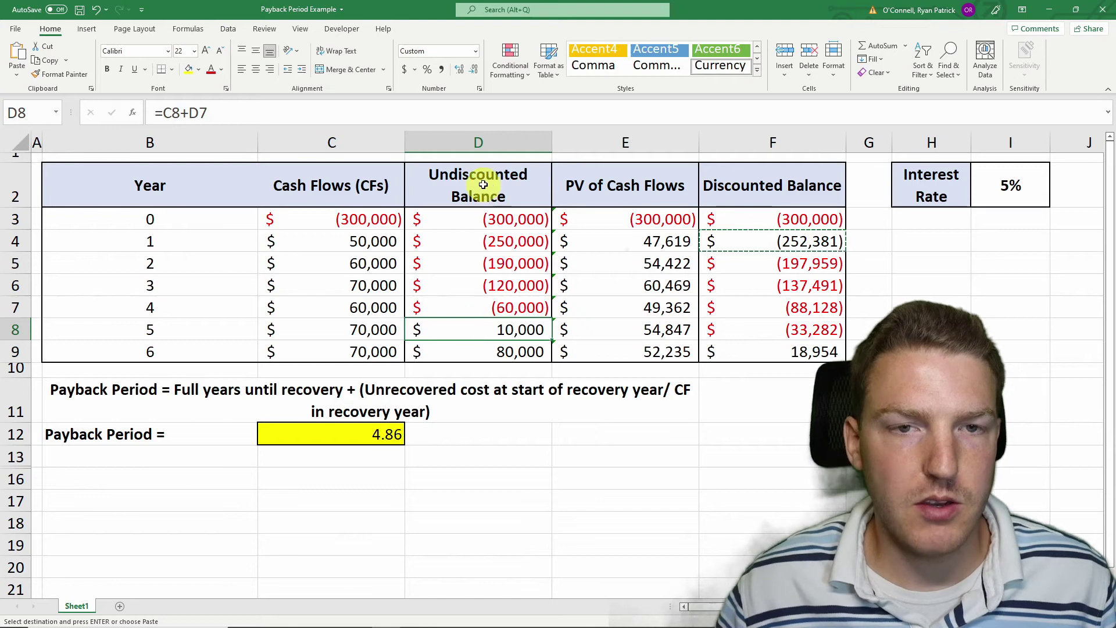
{"action": "left_click_drag", "start_coordinate": [154, 349], "coordinate": [773, 348]}
{"action": "left_click", "coordinate": [774, 348]}
{"action": "left_click", "coordinate": [779, 313]}
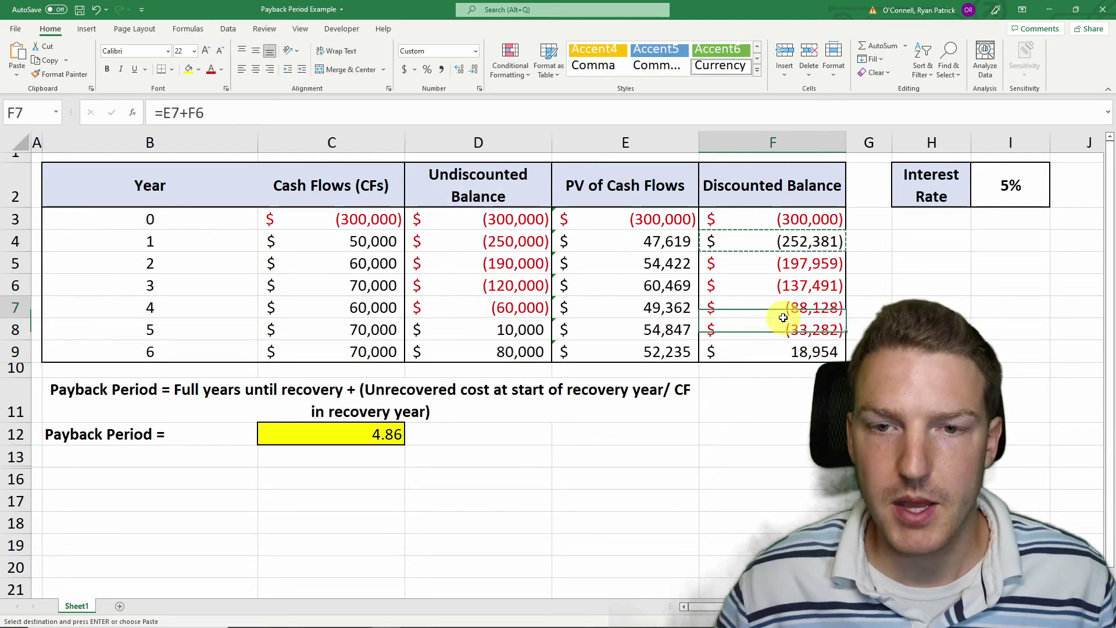
{"action": "left_click", "coordinate": [599, 327]}
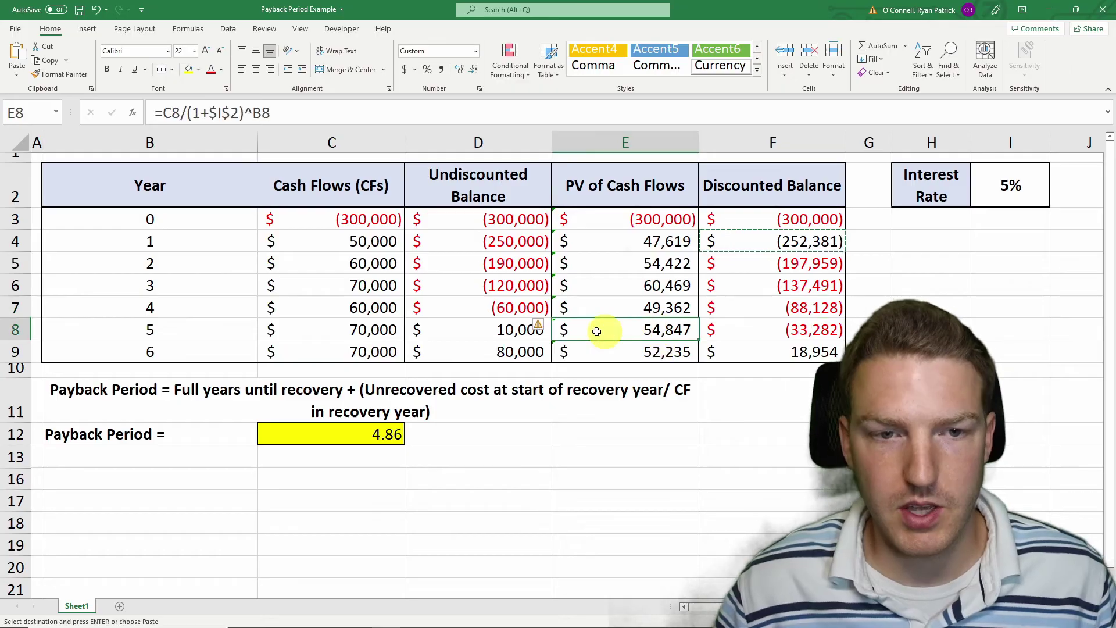
{"action": "left_click", "coordinate": [369, 327]}
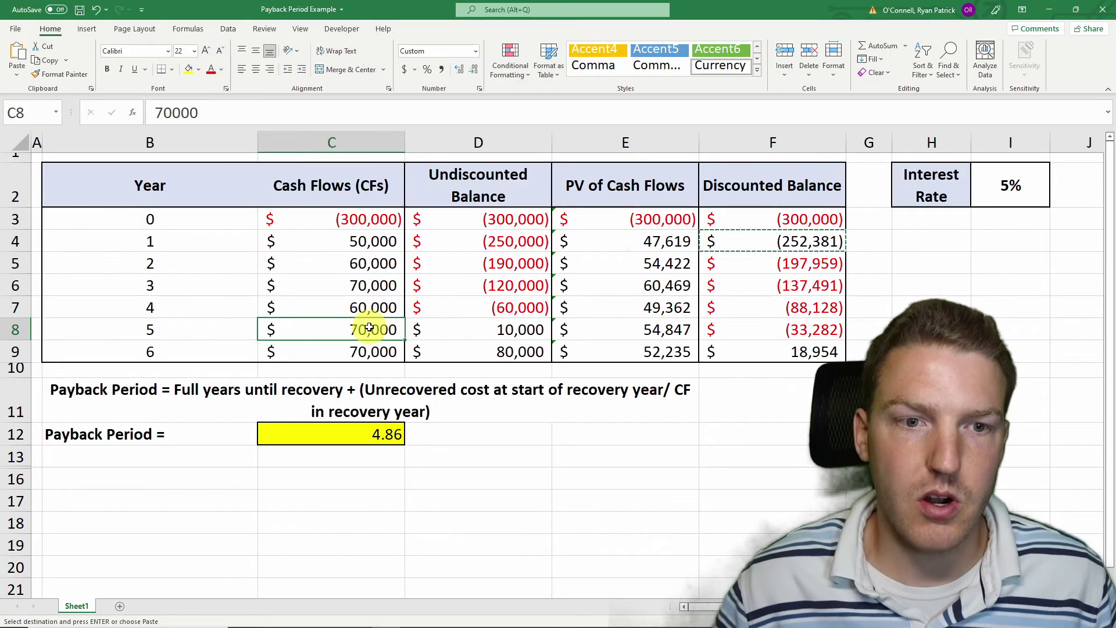
{"action": "left_click_drag", "start_coordinate": [14, 457], "coordinate": [19, 479]}
Unhide the Discounted Payback Period rows and start a formula in result cell C15
{"action": "right_click", "coordinate": [19, 479]}
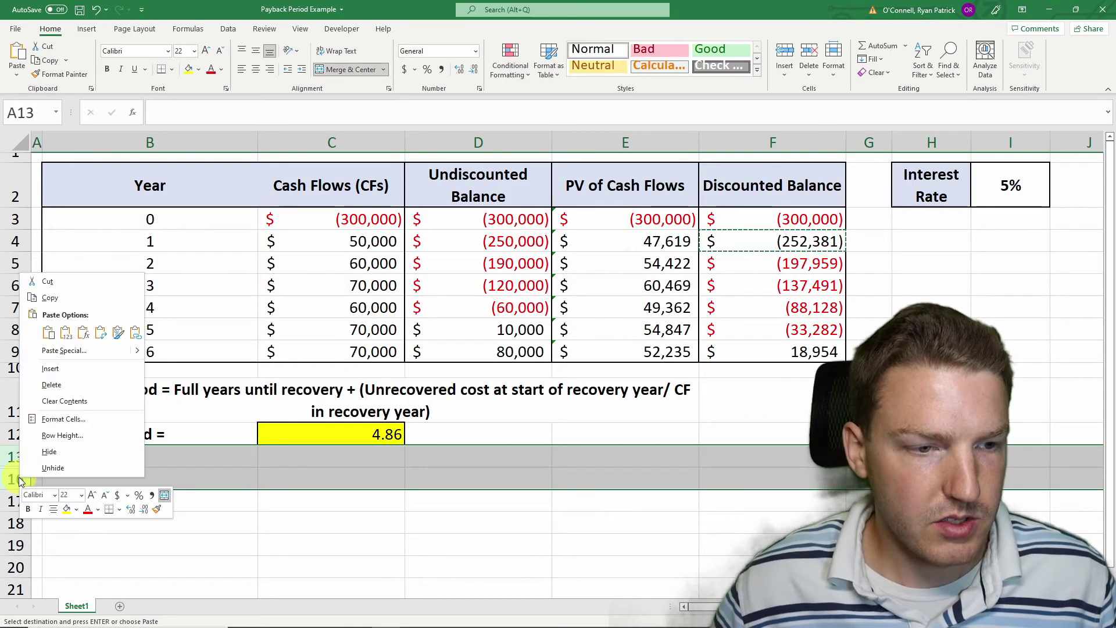
{"action": "left_click", "coordinate": [51, 467]}
{"action": "left_click", "coordinate": [84, 480]}
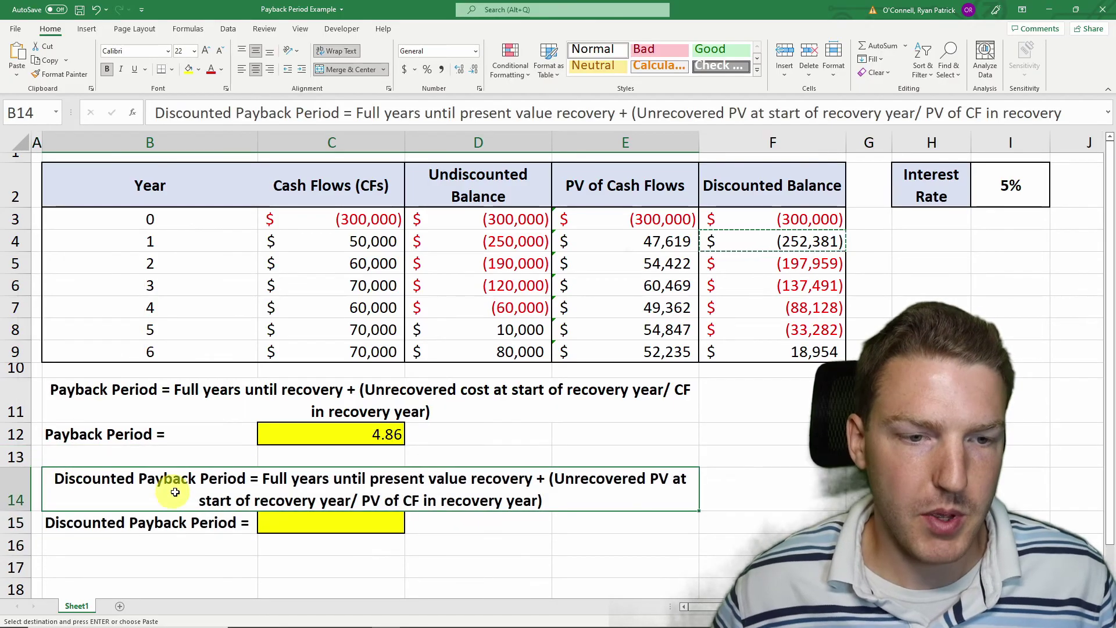
{"action": "left_click", "coordinate": [330, 535]}
{"action": "type", "text": "="}
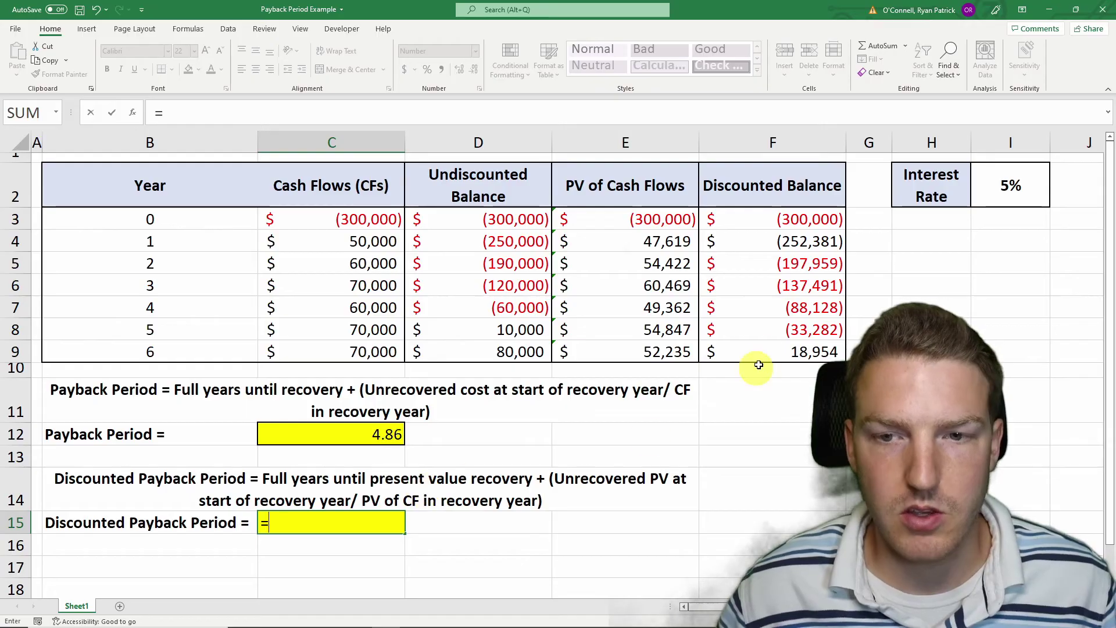
Enter =B8+(-F8/E9) in C15, giving a discounted payback period of 5.64
{"action": "left_click", "coordinate": [184, 329]}
{"action": "type", "text": "+(-"}
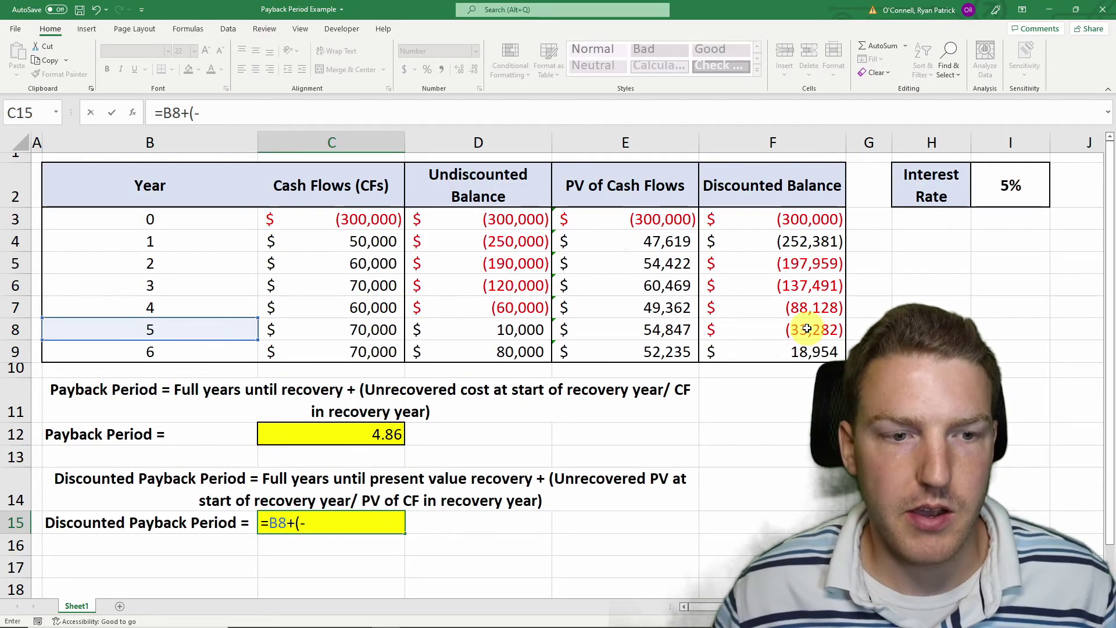
{"action": "left_click", "coordinate": [809, 329]}
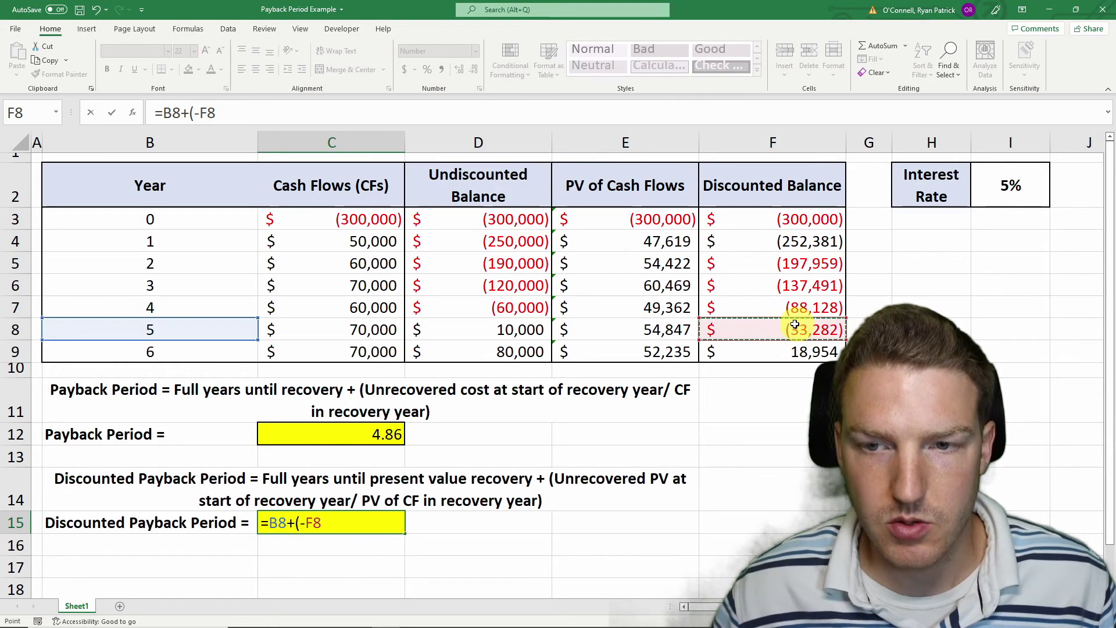
{"action": "left_click", "coordinate": [668, 349]}
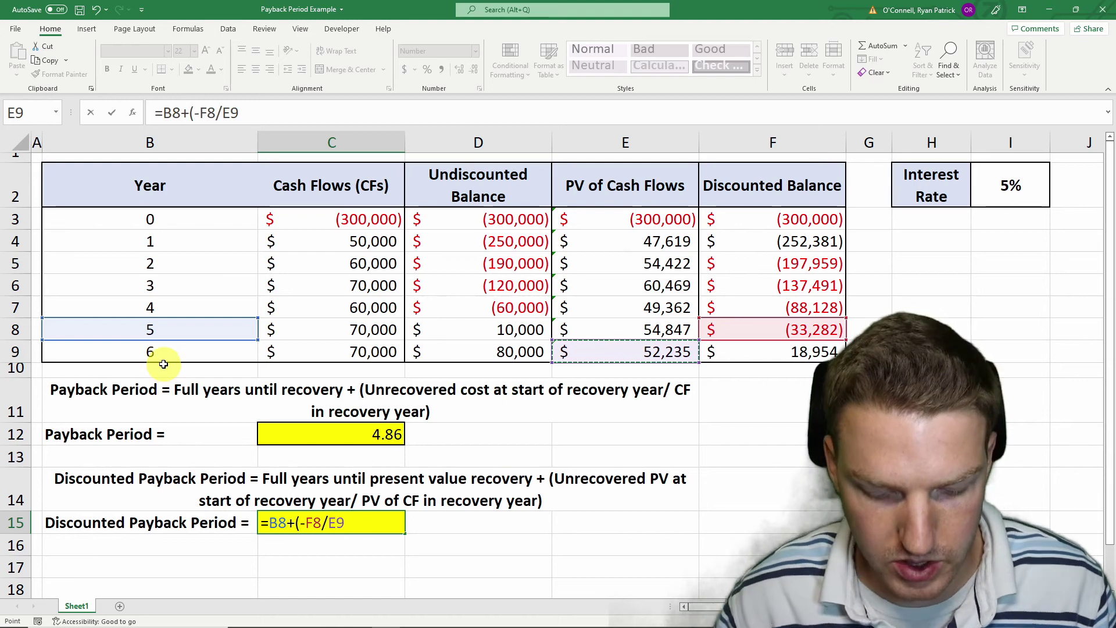
{"action": "type", "text": ")"}
{"action": "key", "text": "Return"}
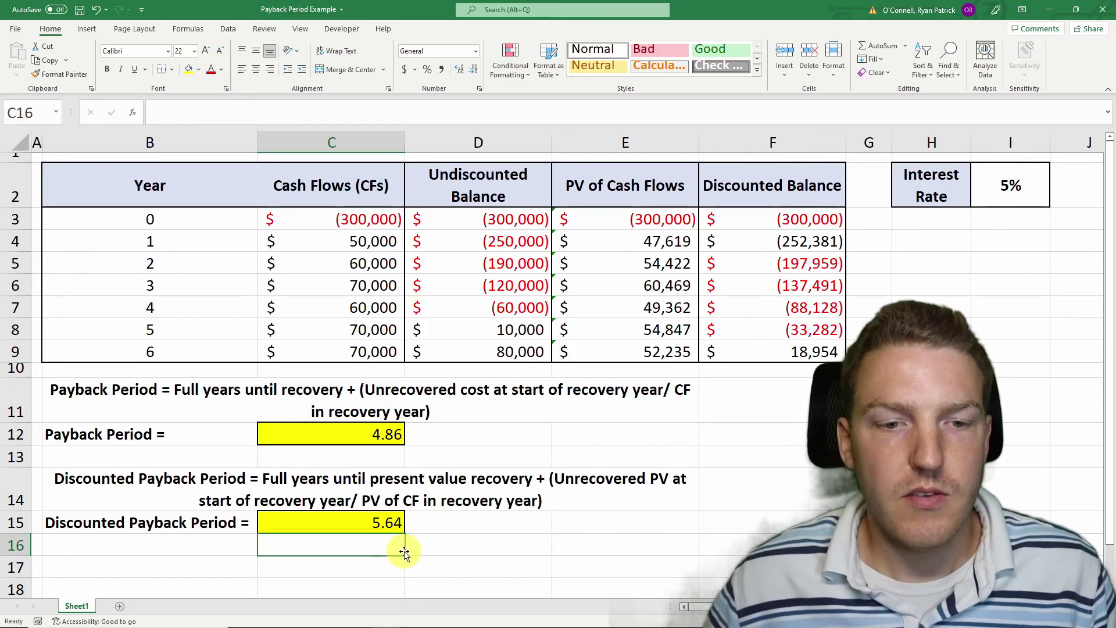
{"action": "left_click", "coordinate": [375, 522]}
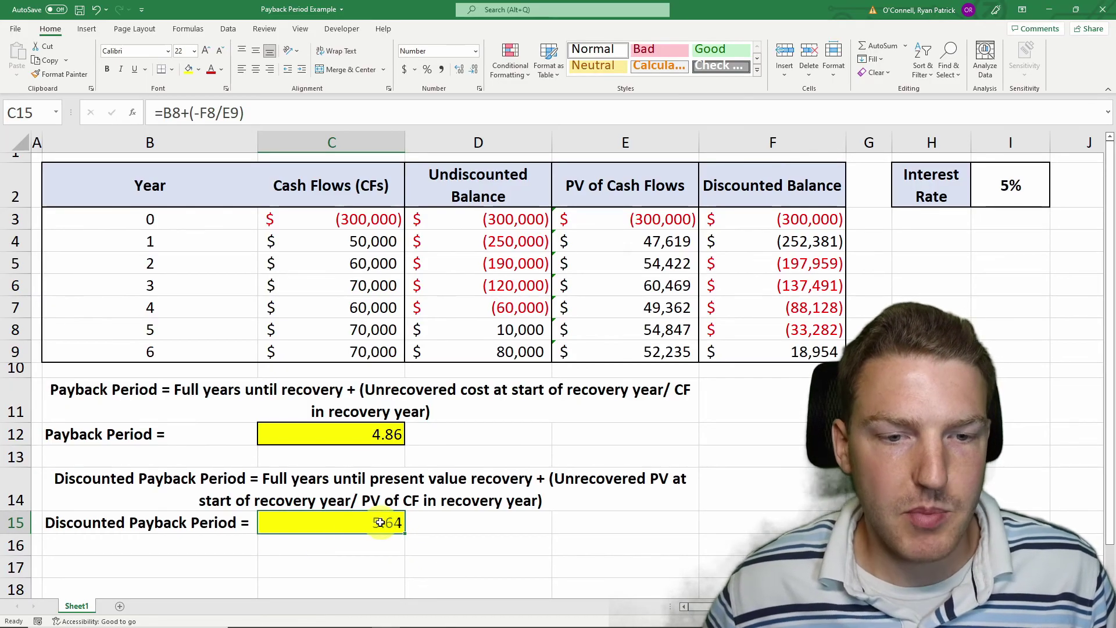
{"action": "left_click", "coordinate": [150, 353]}
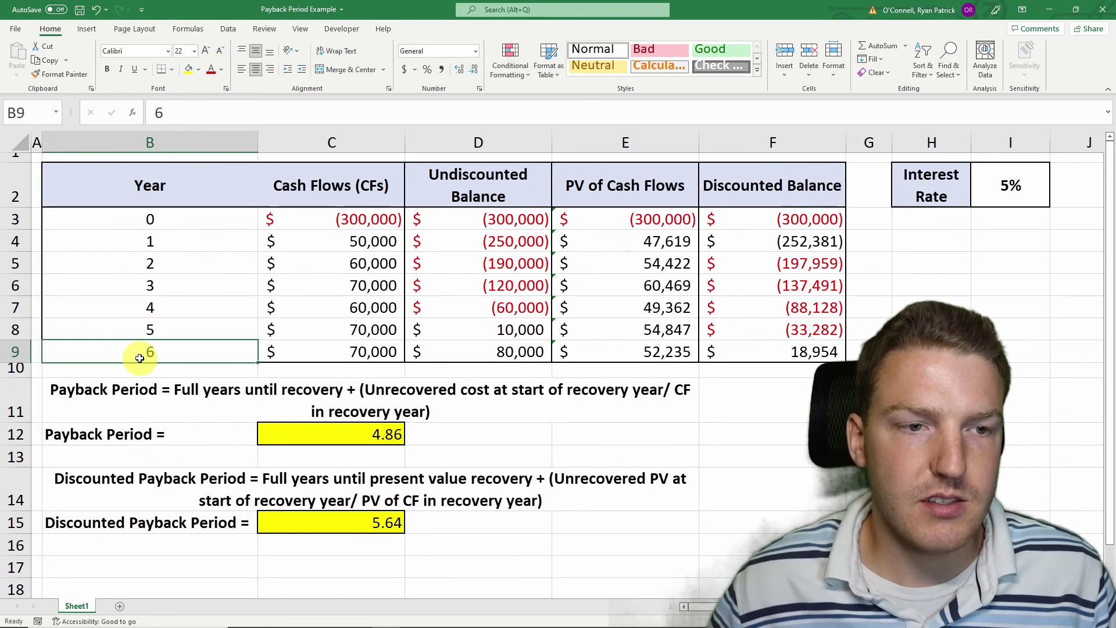